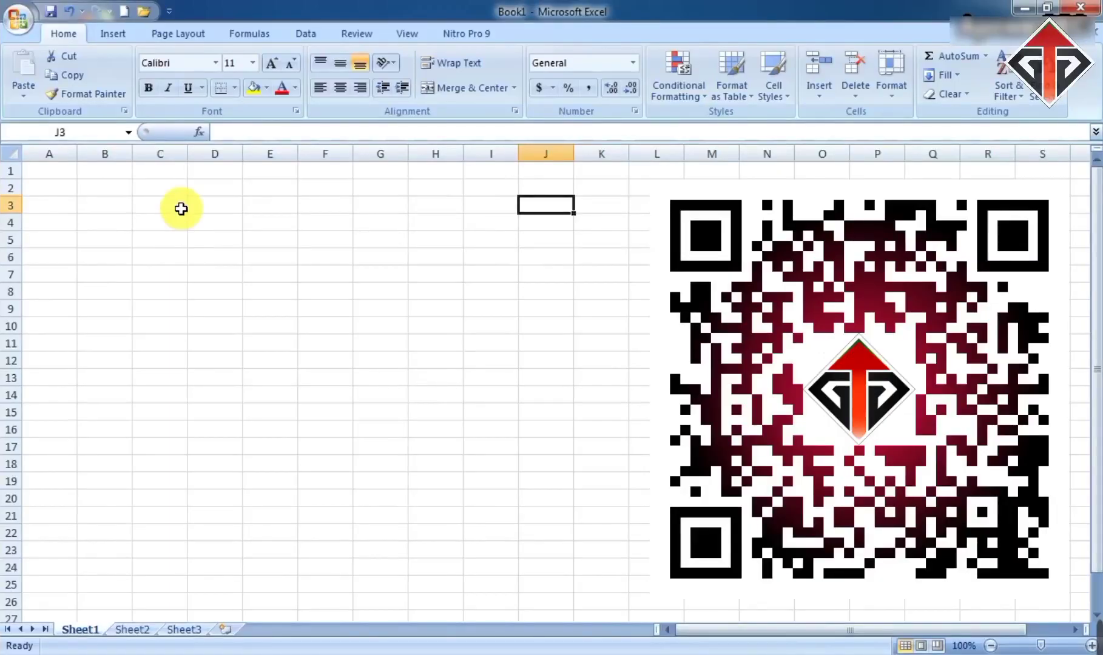
# Enter the headers 'Value 1' and 'Value 2' in B5 and C5.
pyautogui.scroll(-1, 182, 207)
pyautogui.click(170, 222)
pyautogui.rightClick(184, 219)
pyautogui.click(209, 291)
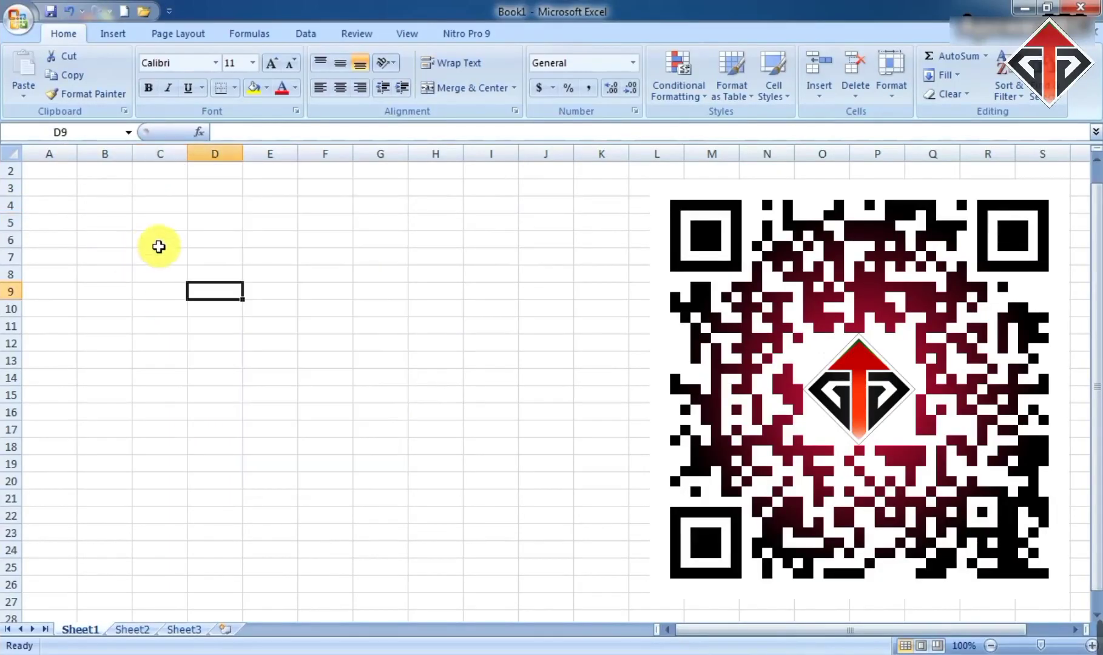
pyautogui.click(125, 240)
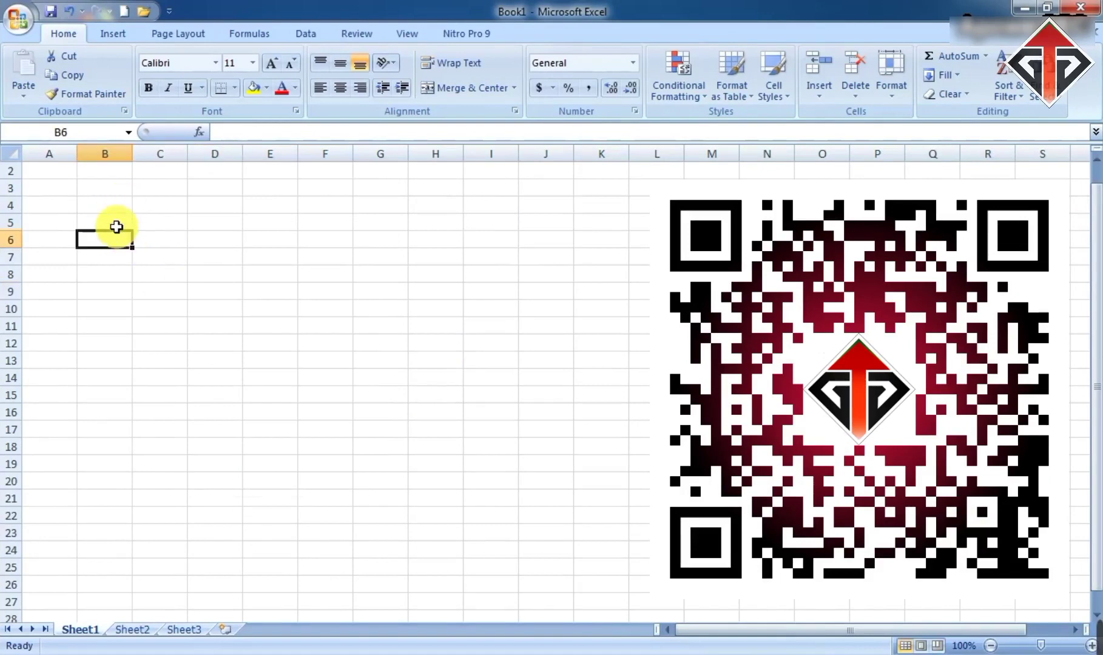
pyautogui.click(112, 209)
pyautogui.click(113, 218)
pyautogui.write('Value')
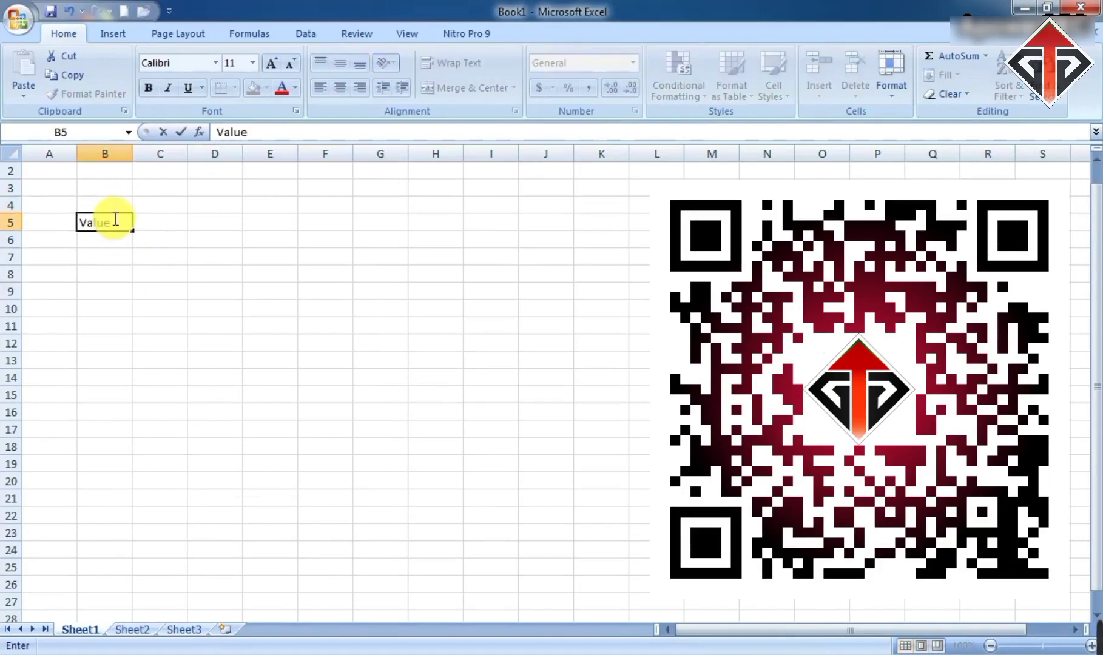
pyautogui.write(' 1')
pyautogui.press('Tab')
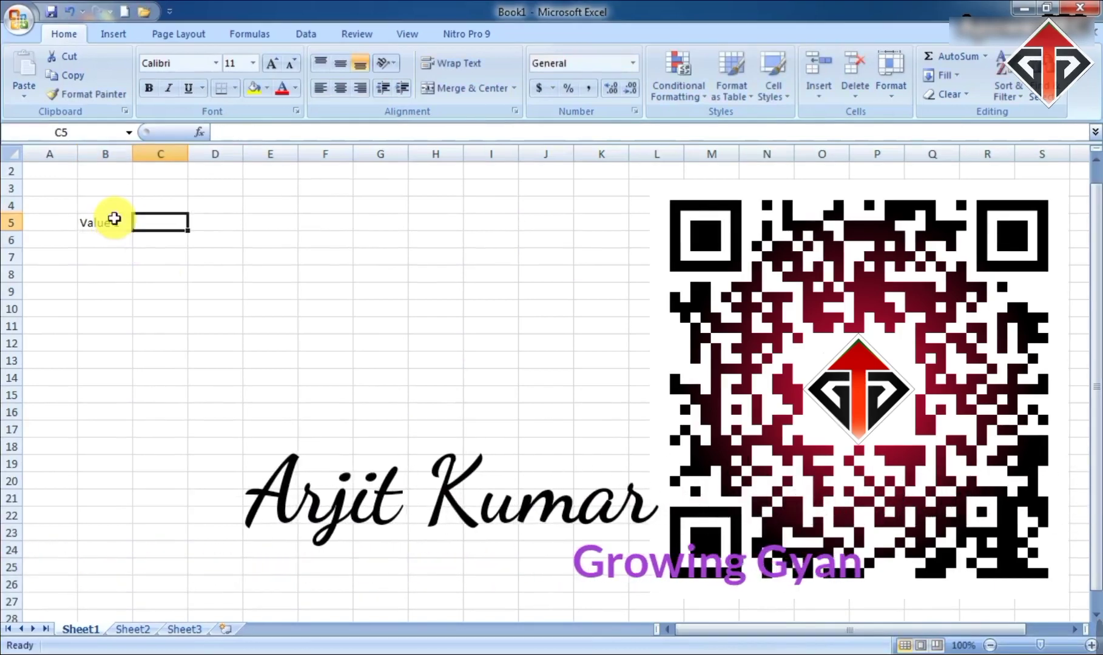
pyautogui.write('Value 2')
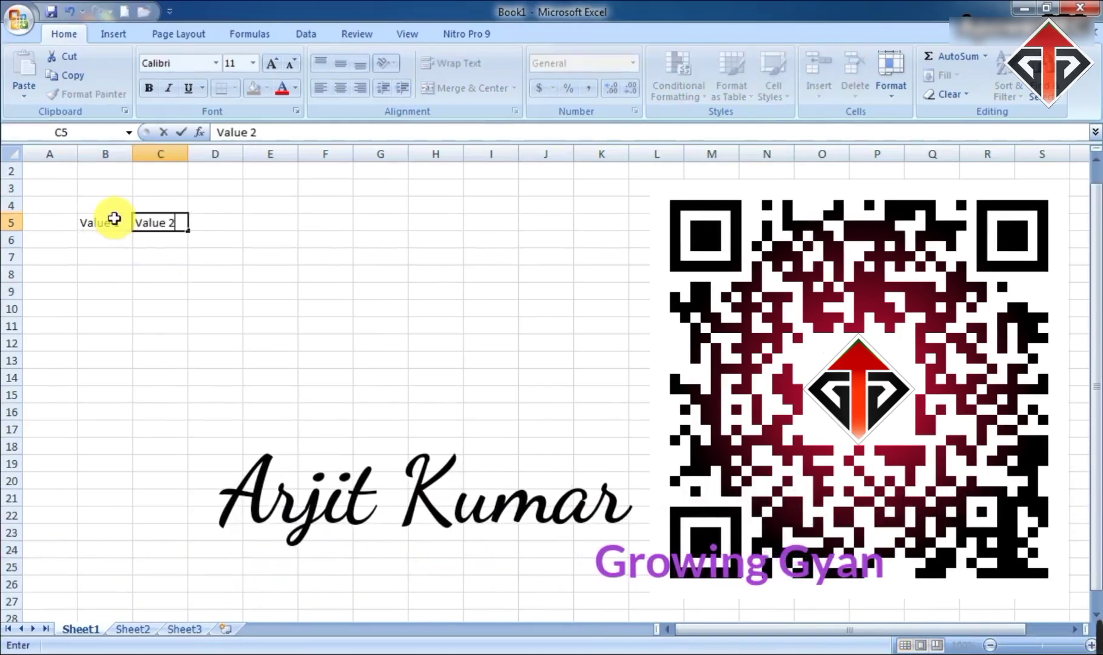
# Enter 35 in B7 and 67 in C7.
pyautogui.click(112, 255)
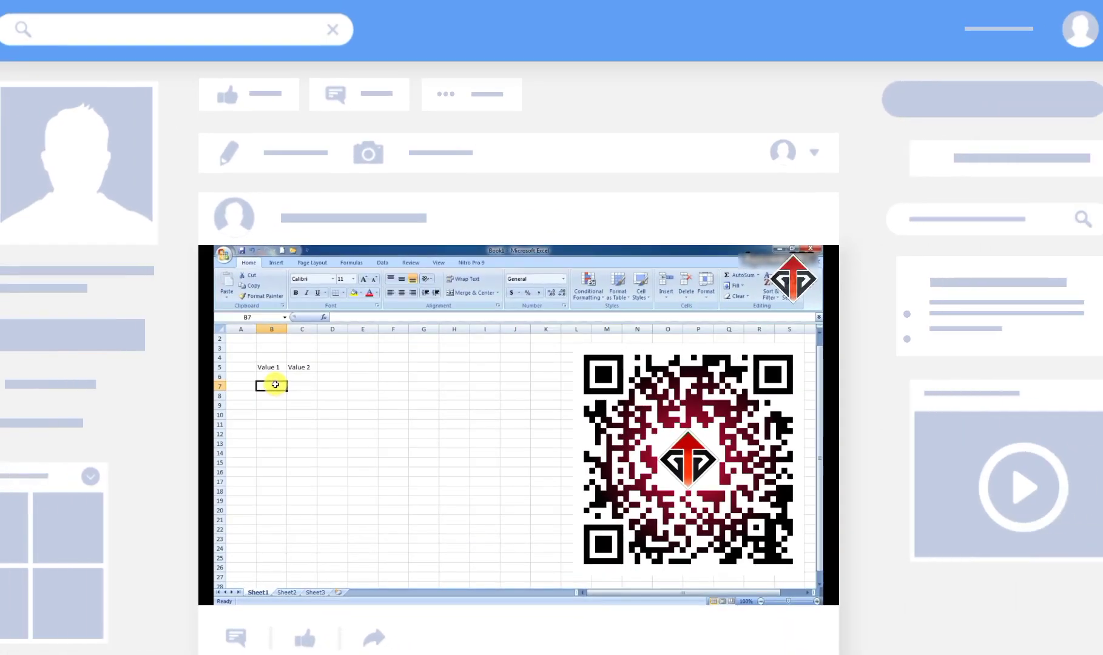
pyautogui.write('35')
pyautogui.press('Tab')
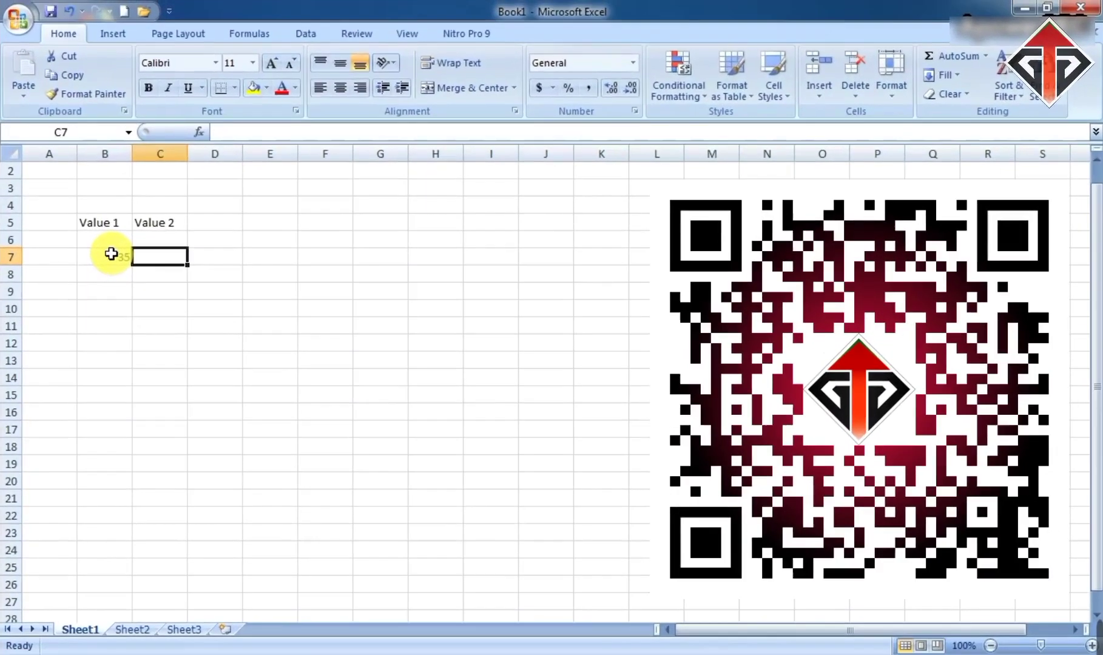
pyautogui.write('67')
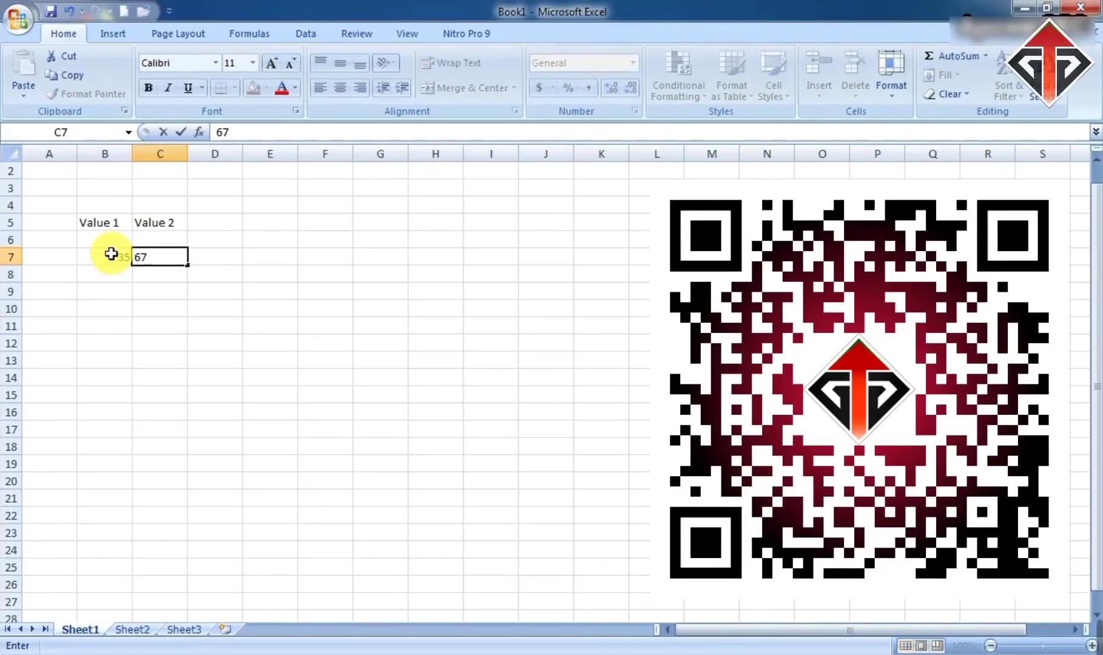
pyautogui.press('Tab')
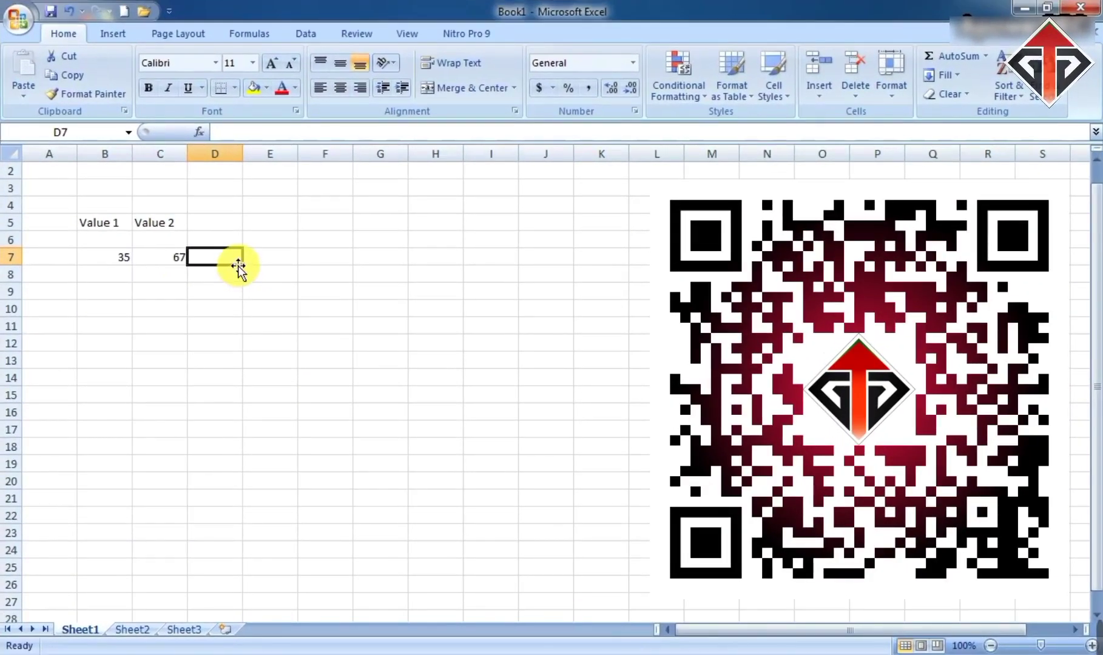
# Enter =SUM(B7+C7) in D7 to total the two values as 102.
pyautogui.write('=sum')
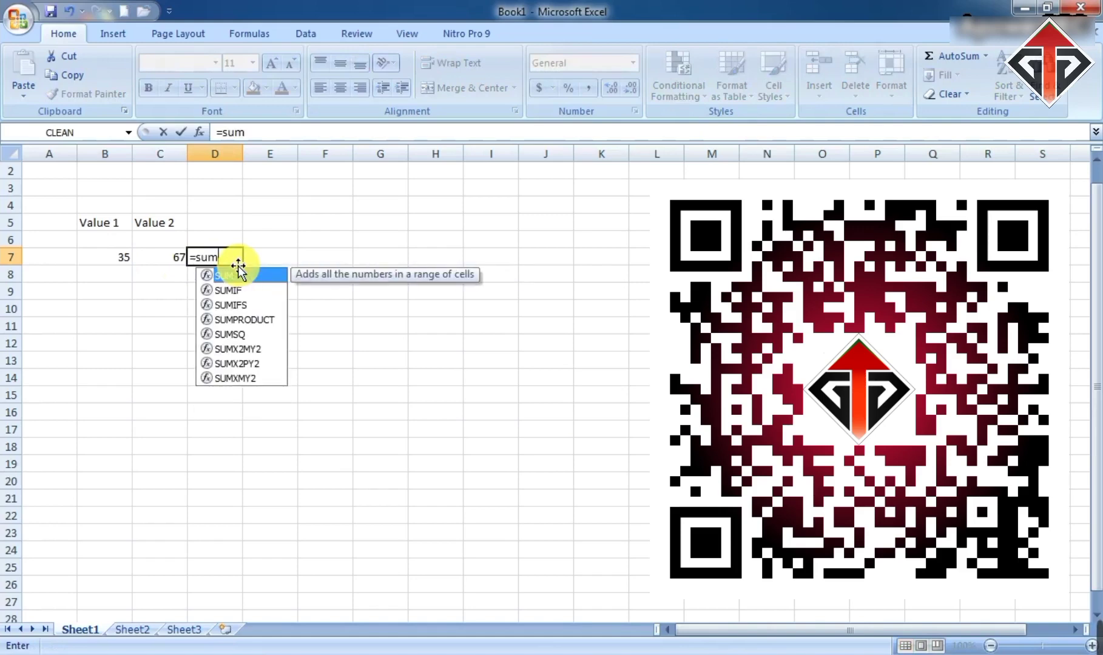
pyautogui.write('(')
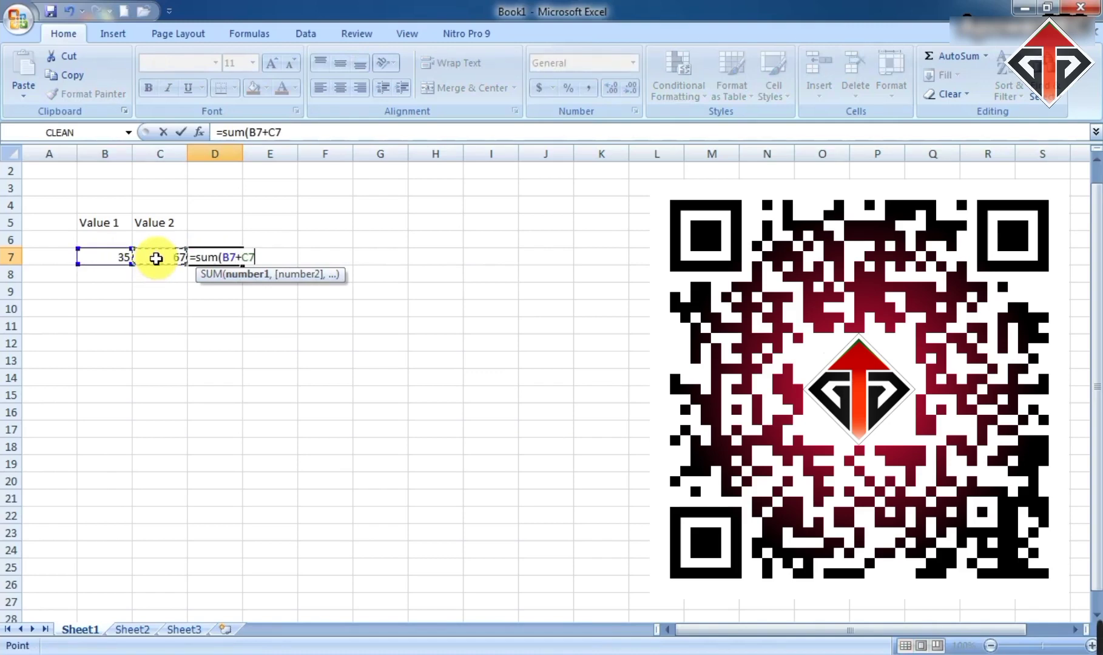
pyautogui.write(')')
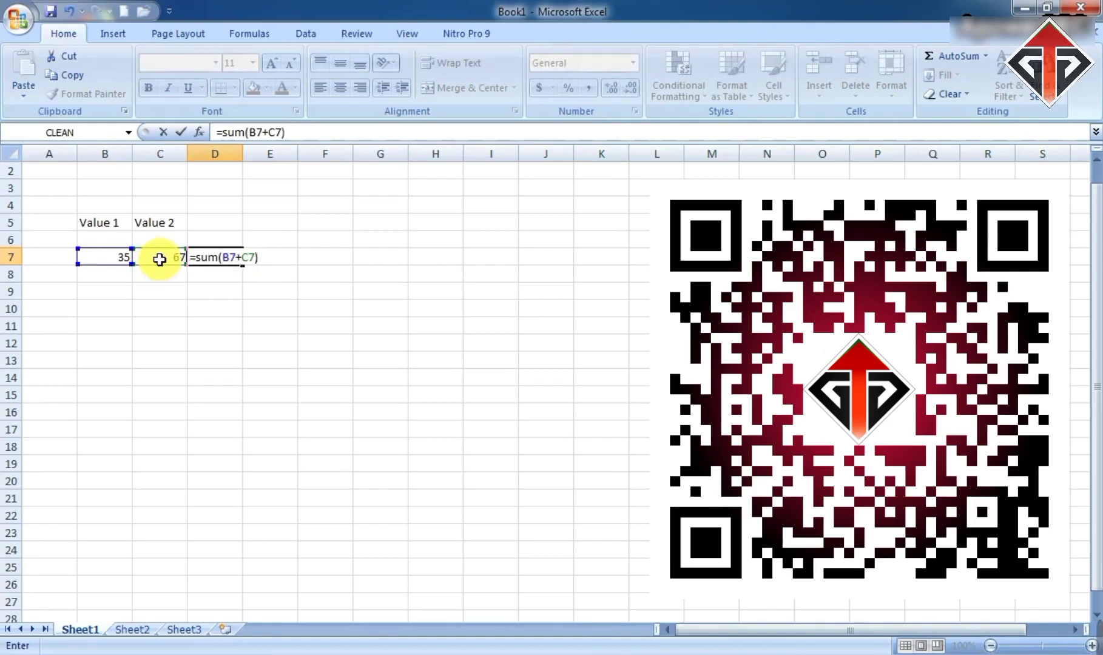
pyautogui.press('Return')
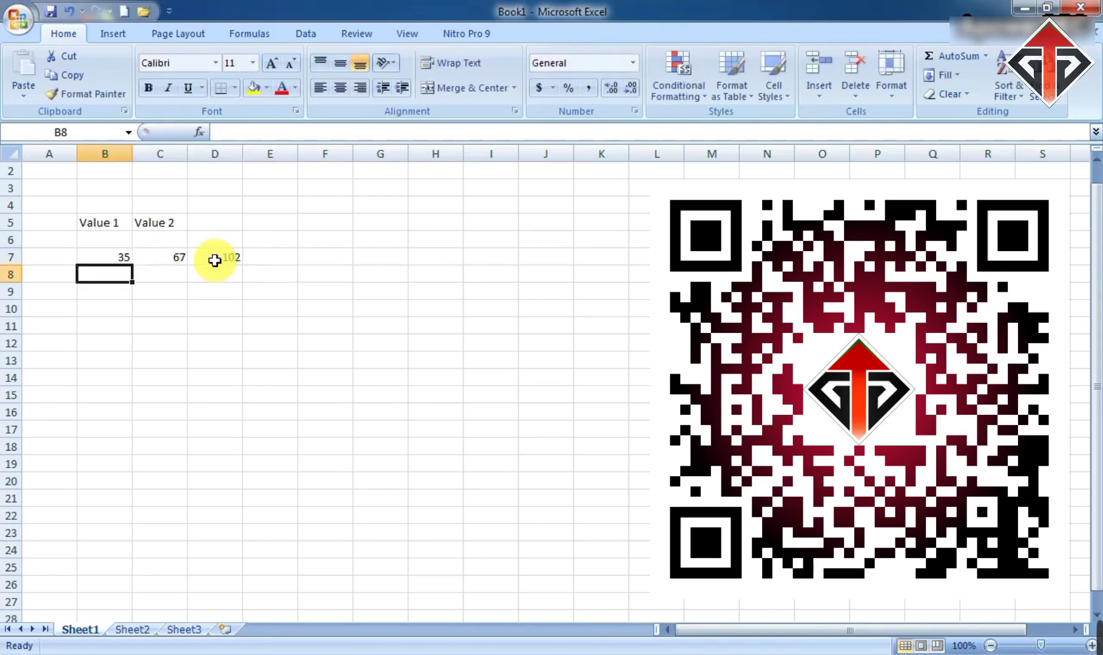
pyautogui.click(215, 259)
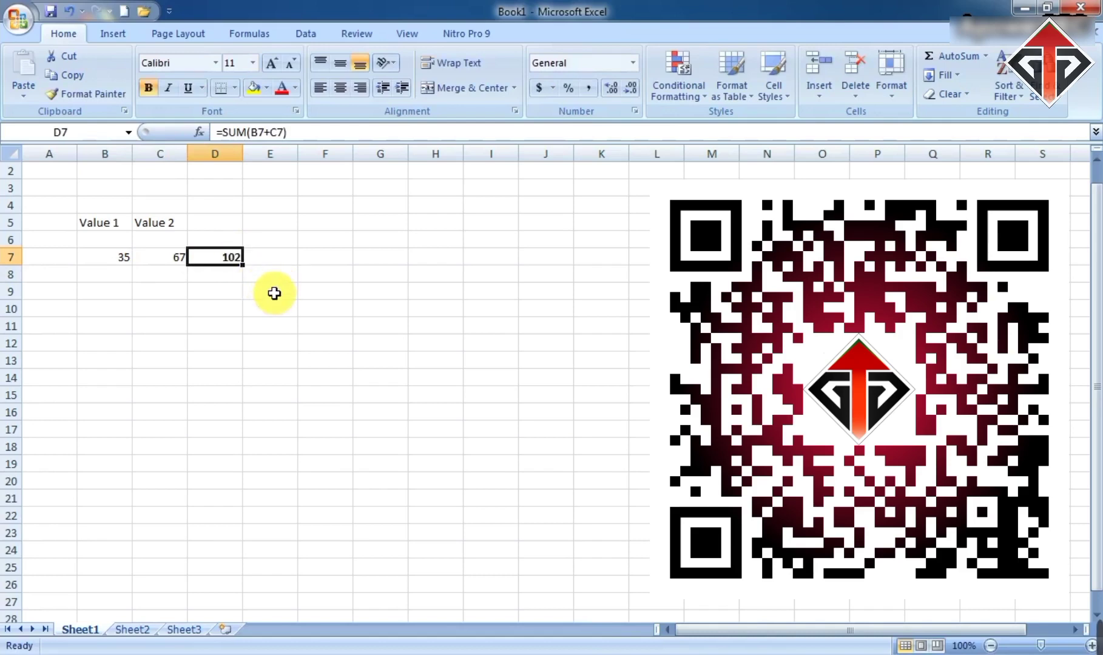
# Clear the D7 sum and put headers v3, v4, v5 and v6 across D5:G5.
pyautogui.click(226, 307)
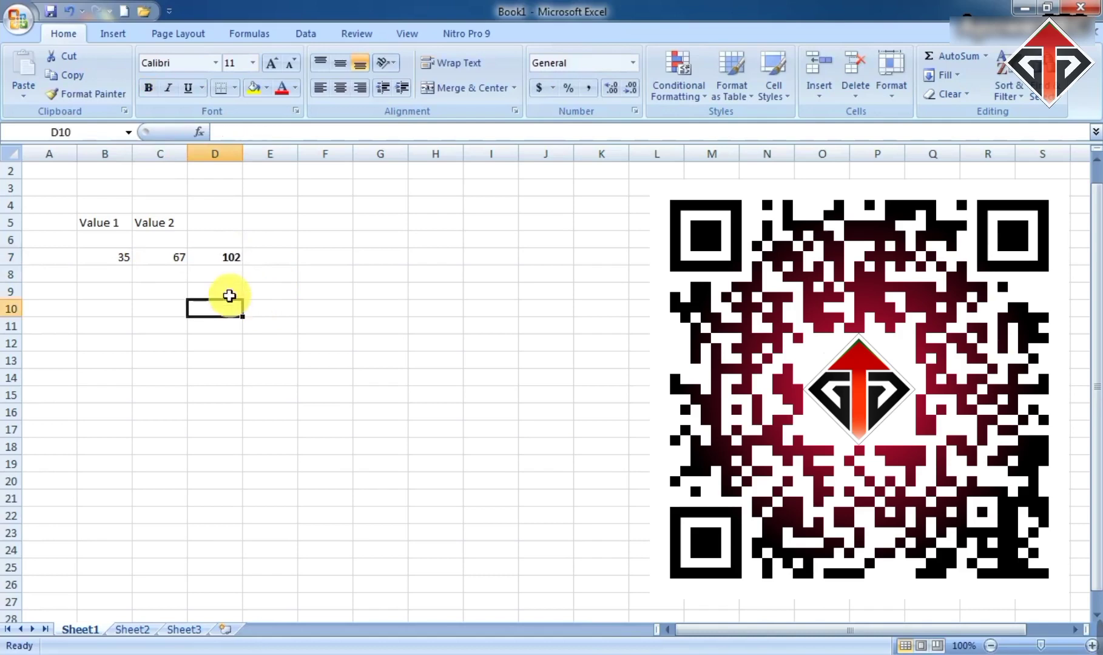
pyautogui.click(226, 261)
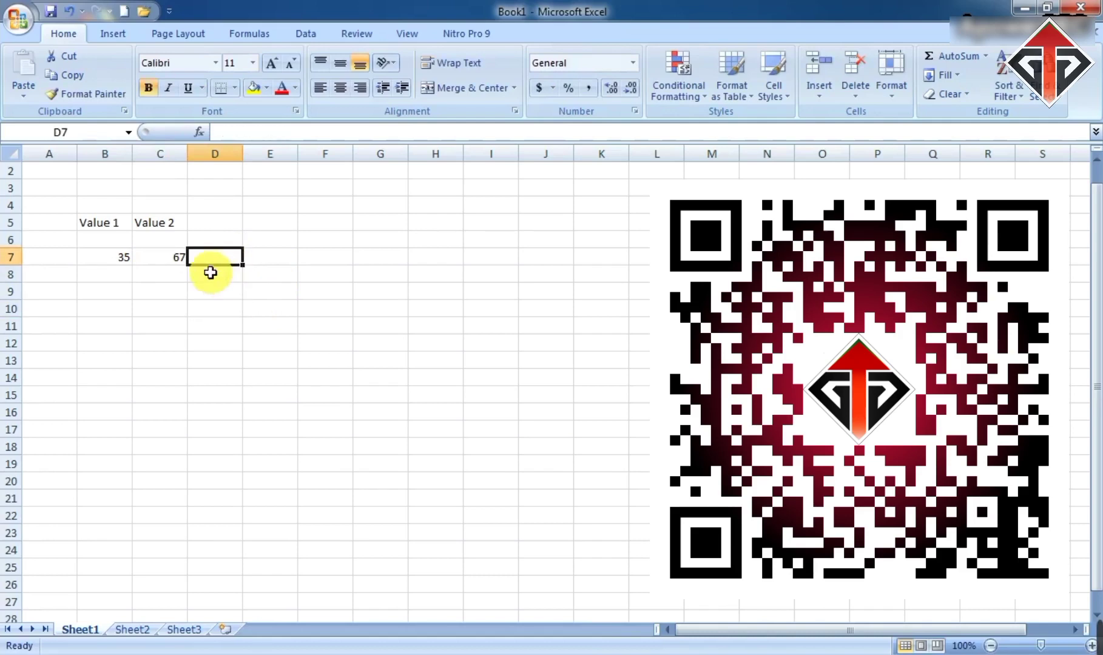
pyautogui.click(214, 222)
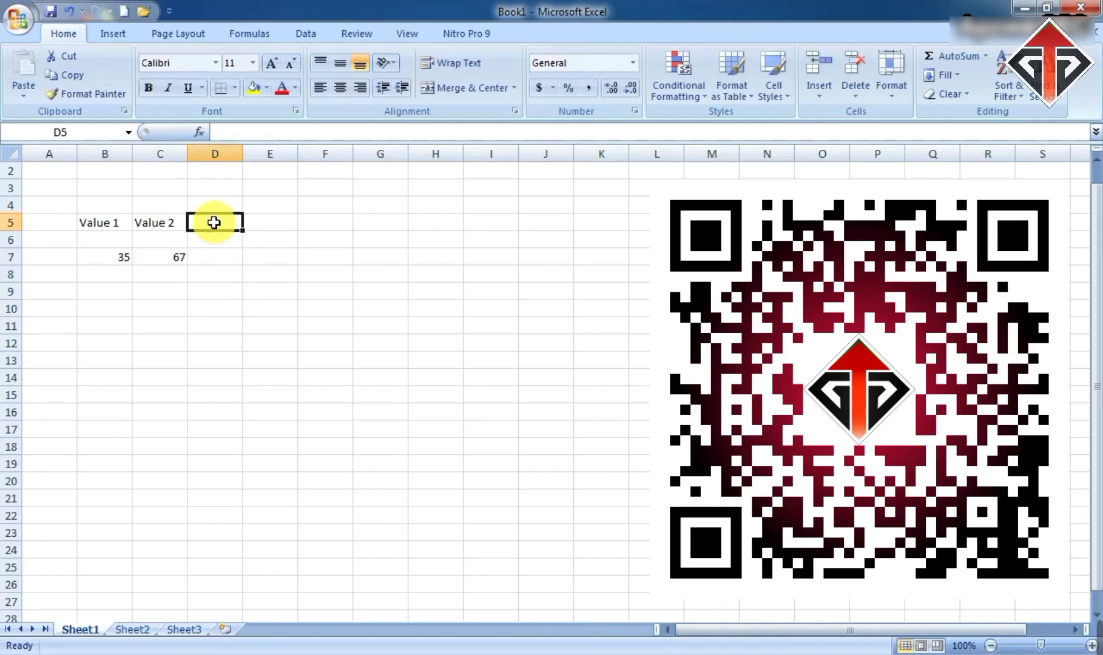
pyautogui.write('v')
pyautogui.press('Tab')
pyautogui.write('v4')
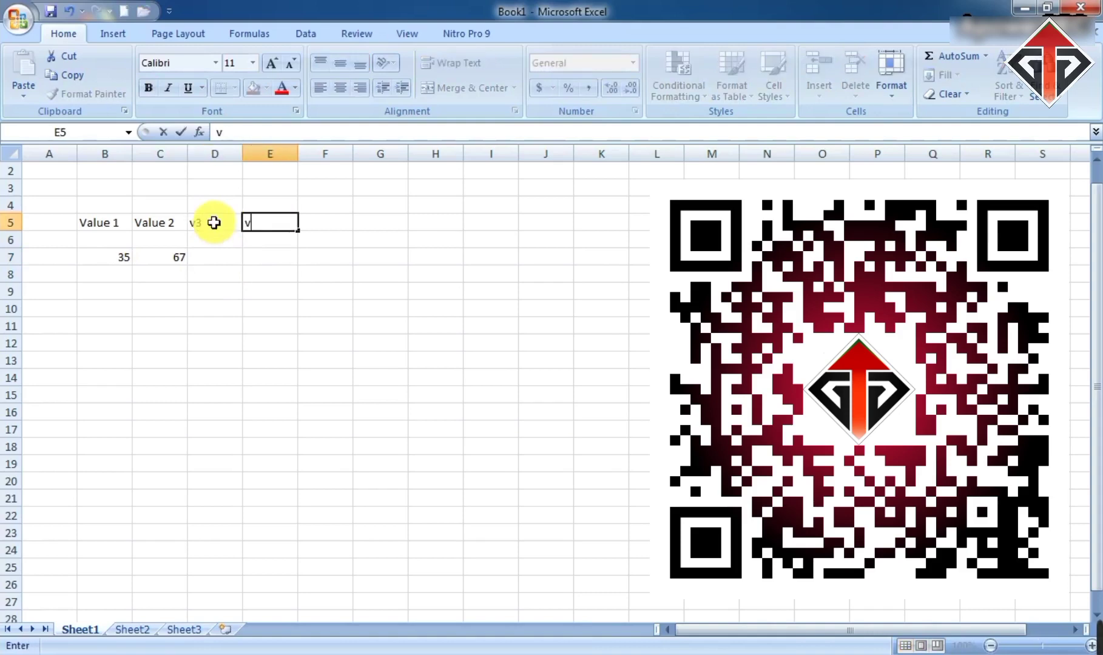
pyautogui.press('Tab')
pyautogui.write('v5')
pyautogui.press('Tab')
pyautogui.write('v')
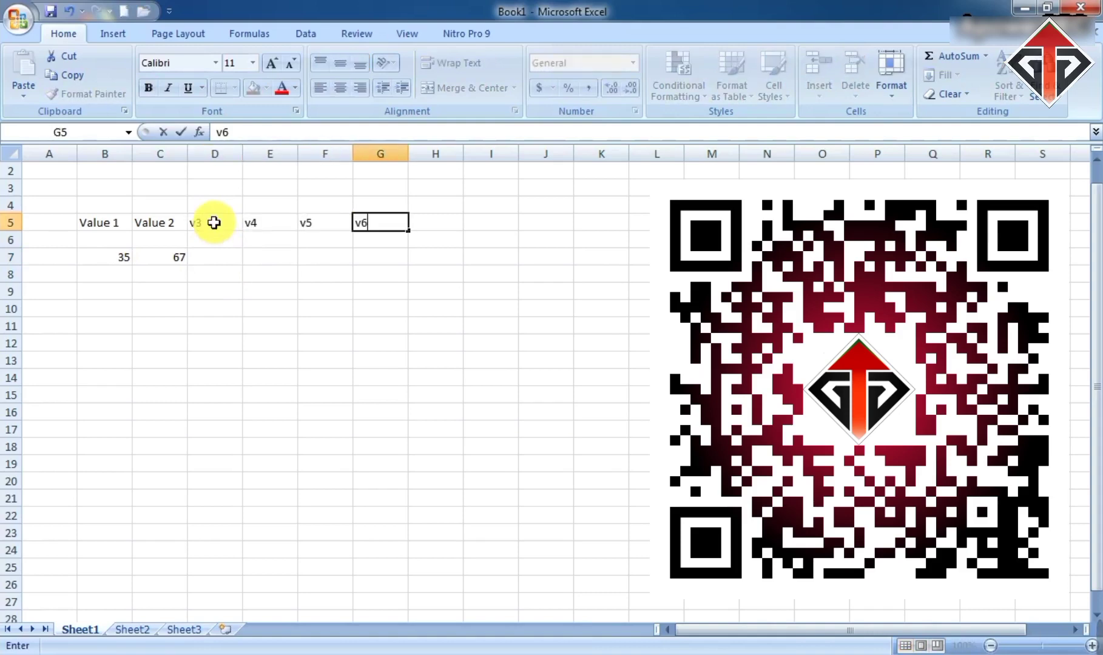
# Enter 56, 276, 34 and 47 into D7 through G7.
pyautogui.click(224, 256)
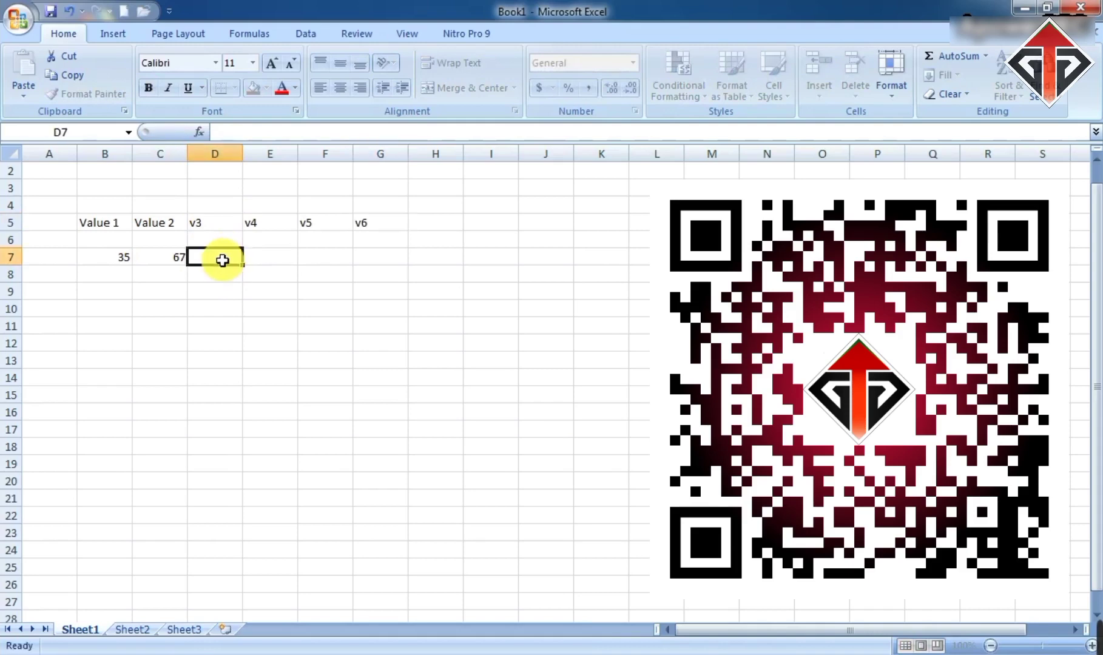
pyautogui.write('56')
pyautogui.press('Return')
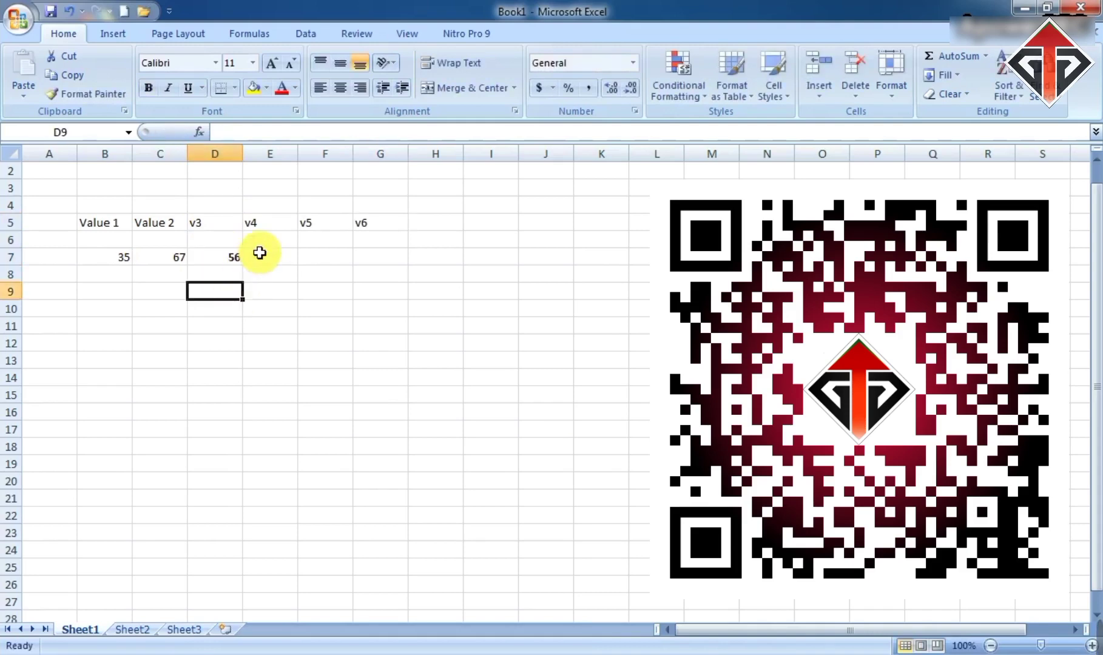
pyautogui.click(261, 256)
pyautogui.write('2w3')
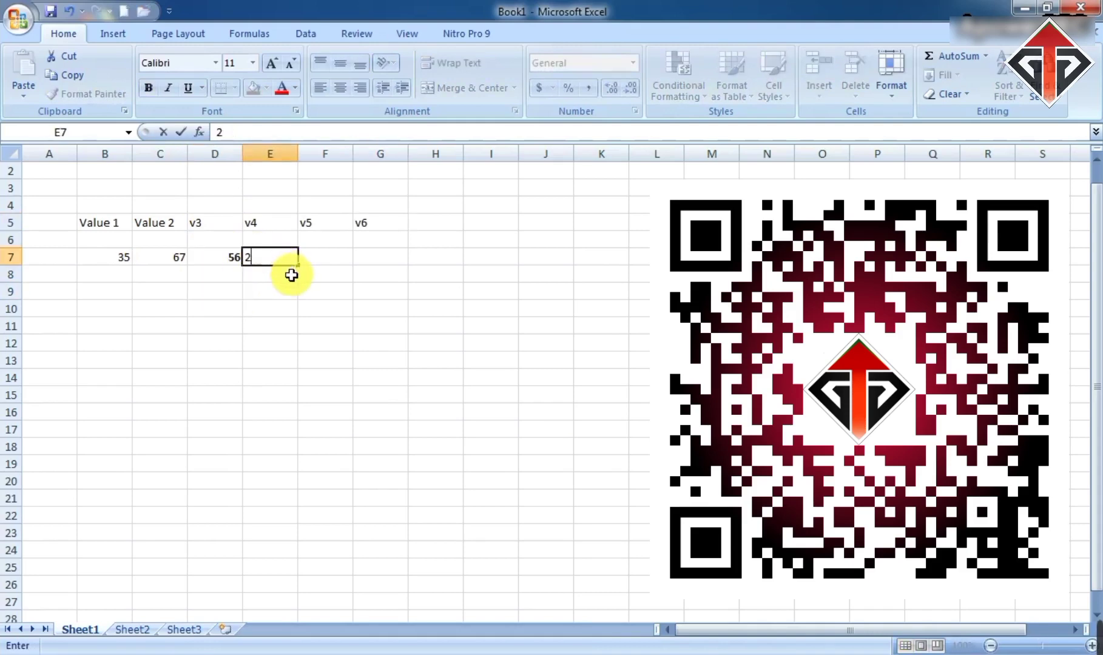
pyautogui.press('Return')
pyautogui.click(307, 255)
pyautogui.write('34')
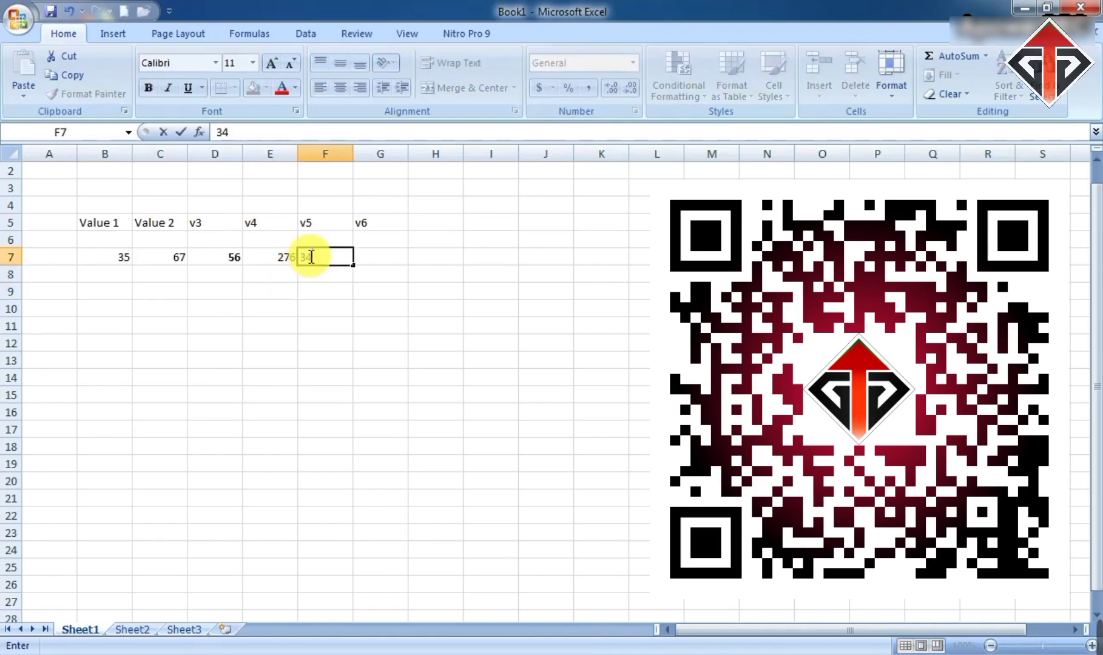
pyautogui.click(379, 289)
pyautogui.click(381, 255)
pyautogui.write('4e3')
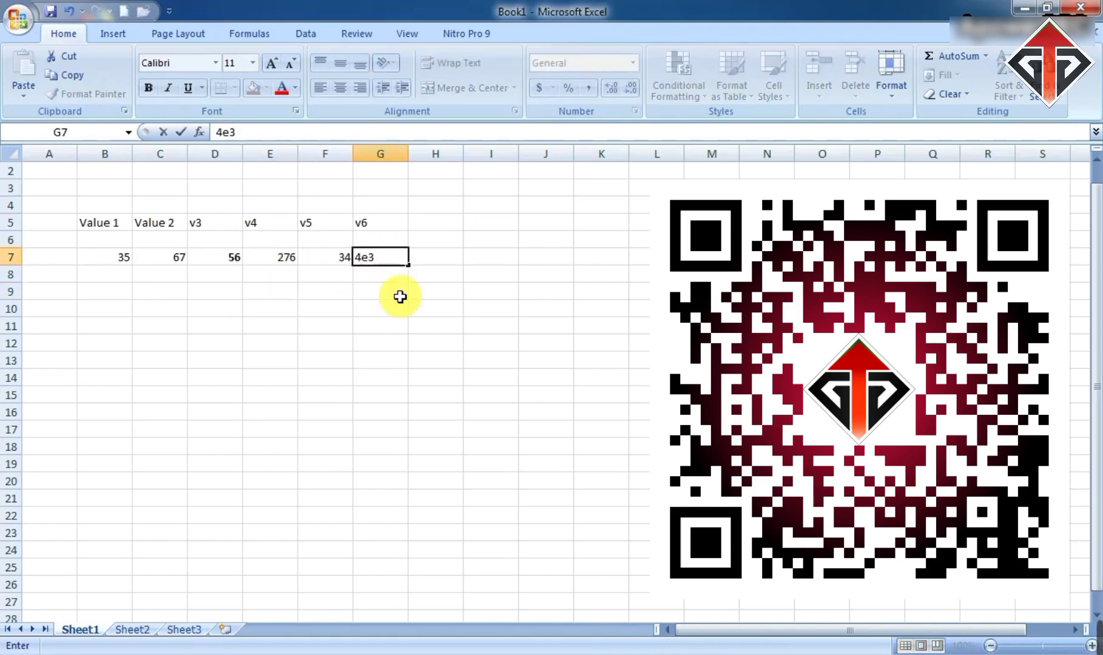
pyautogui.write('47')
pyautogui.click(400, 307)
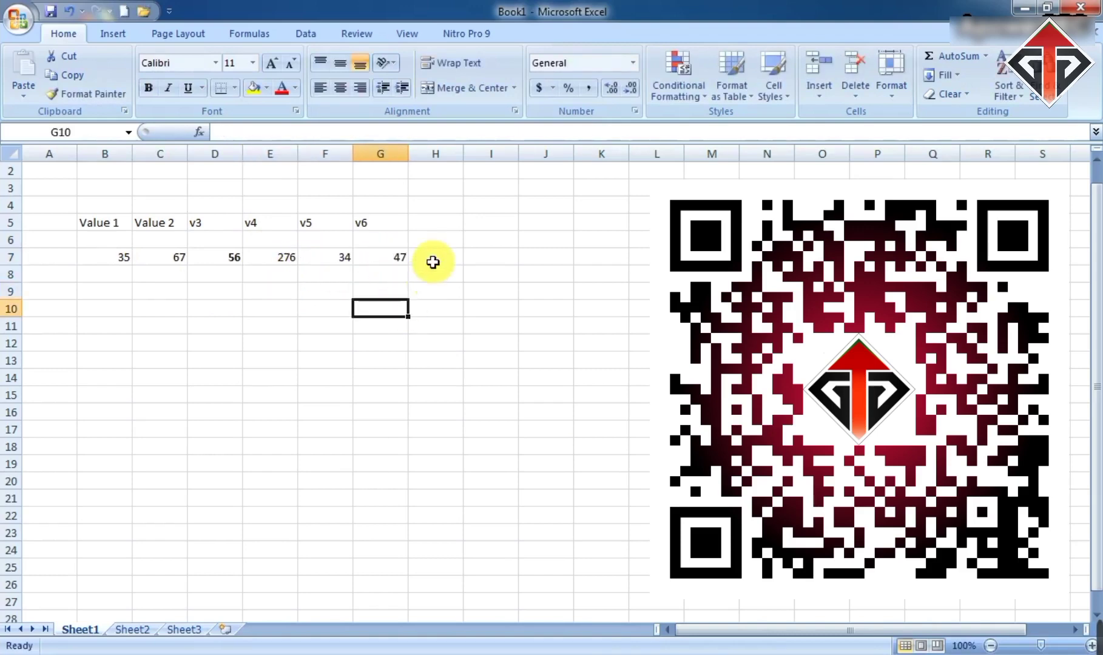
pyautogui.click(427, 258)
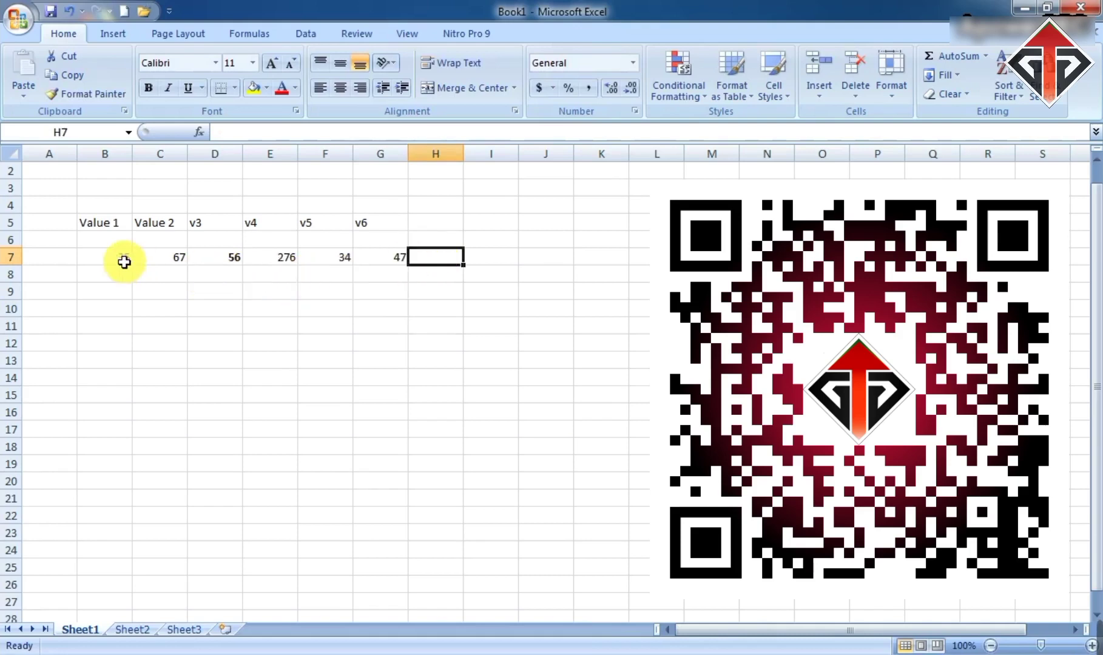
# Build a SUM formula in H7 adding the row 7 cells one by one.
pyautogui.moveTo(122, 259); pyautogui.dragTo(231, 258)
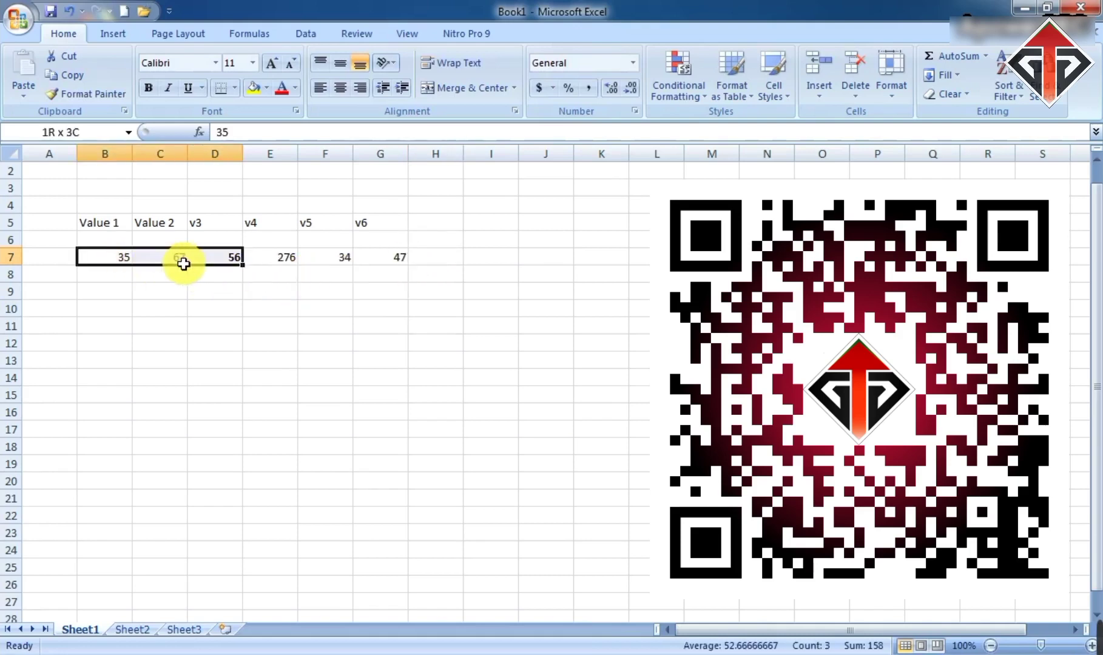
pyautogui.click(421, 254)
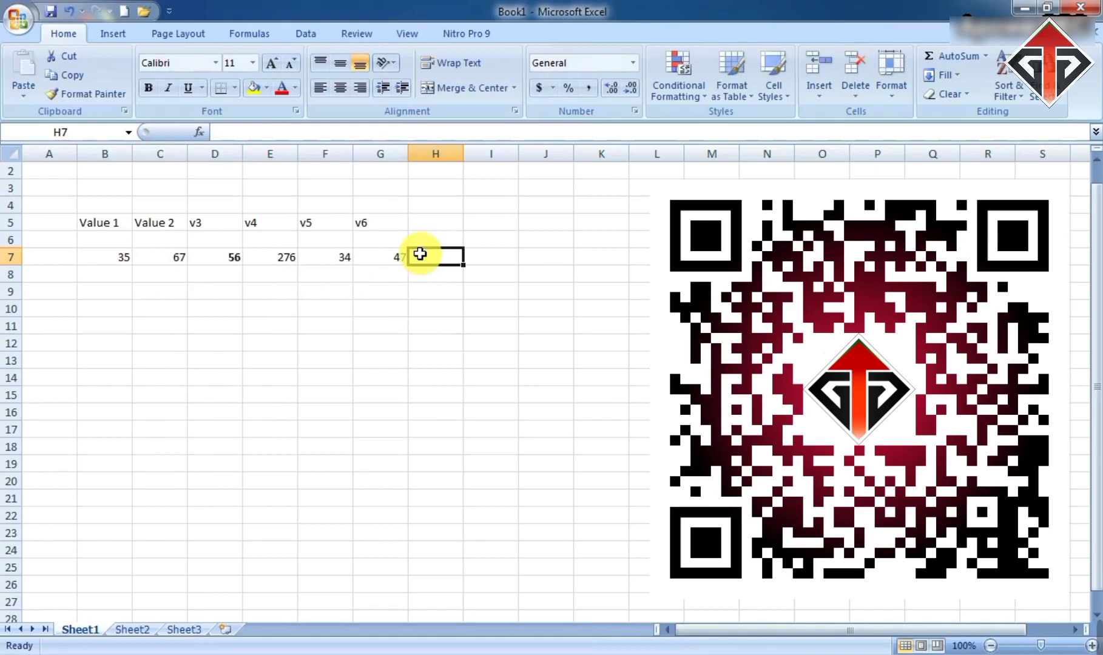
pyautogui.write('=')
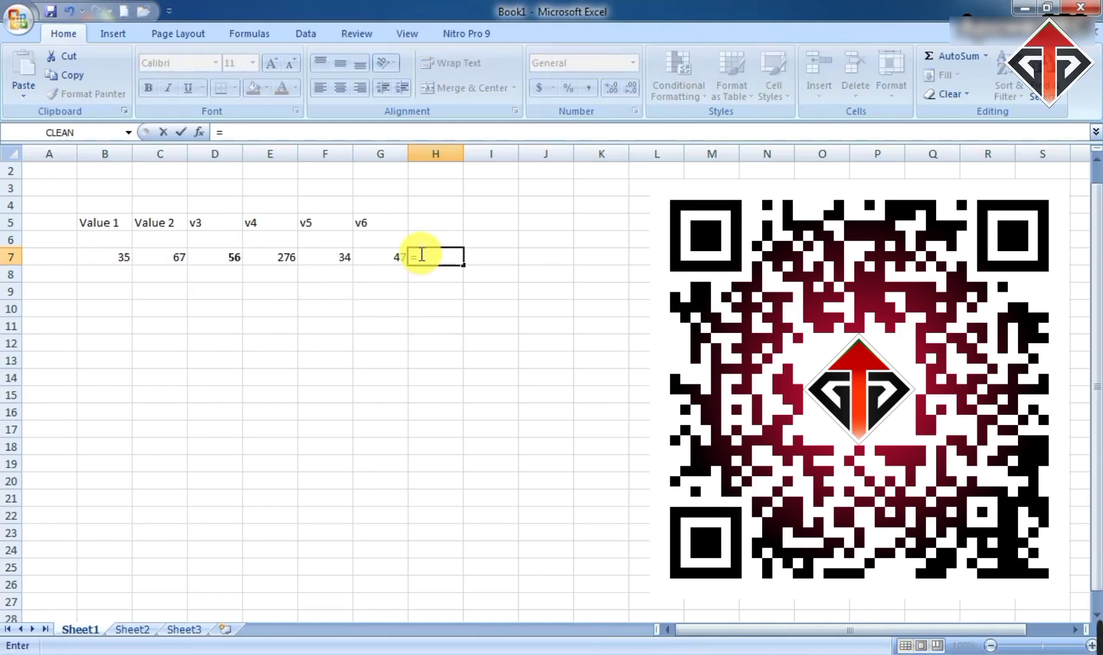
pyautogui.write('sum')
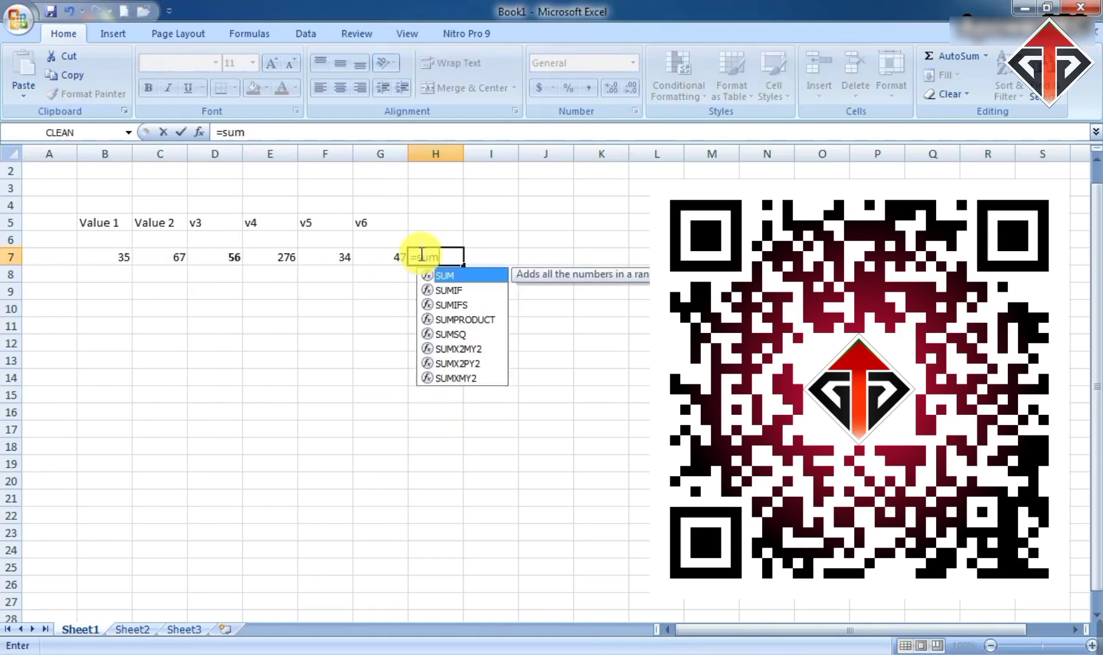
pyautogui.write('(')
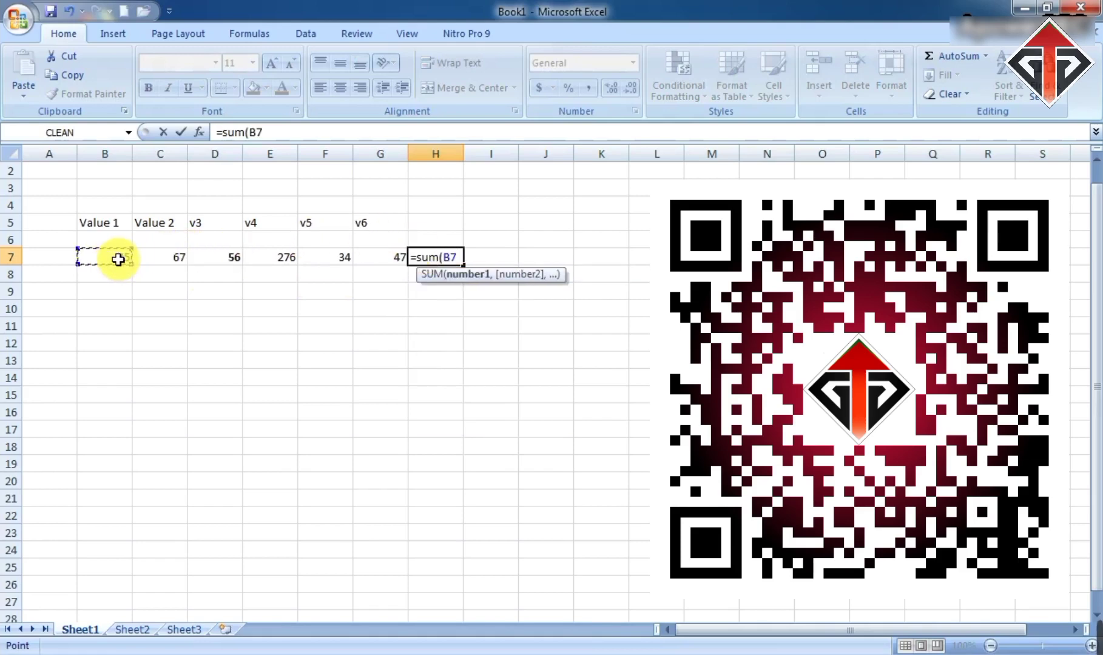
pyautogui.click(153, 257)
pyautogui.write('+')
pyautogui.click(217, 256)
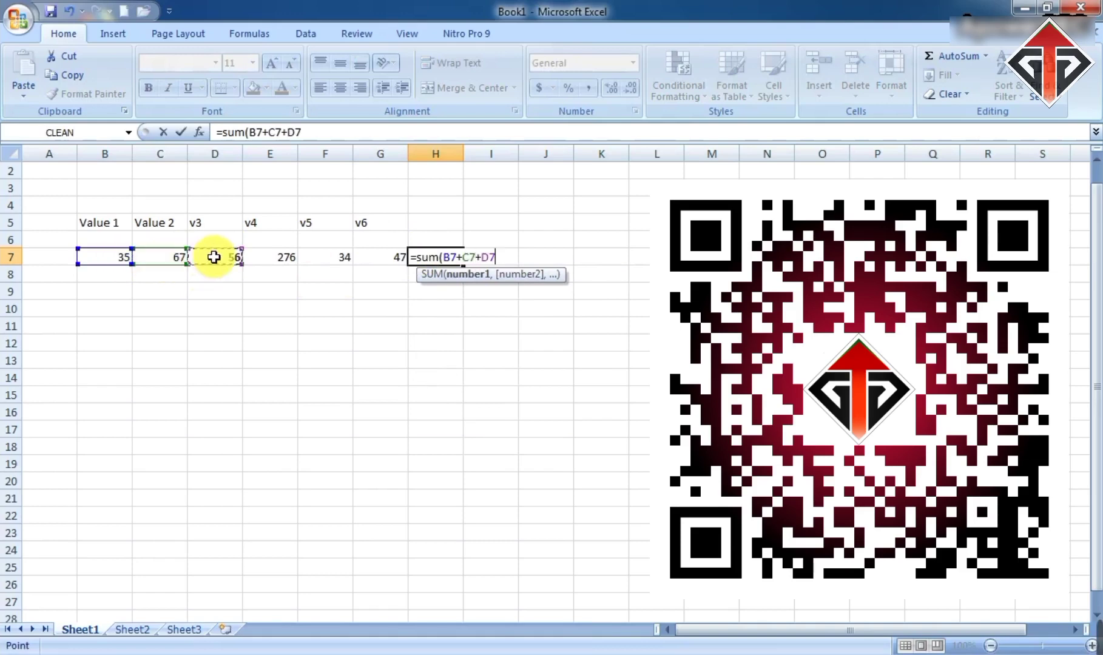
pyautogui.write('+')
pyautogui.click(253, 255)
pyautogui.write('+')
pyautogui.click(334, 256)
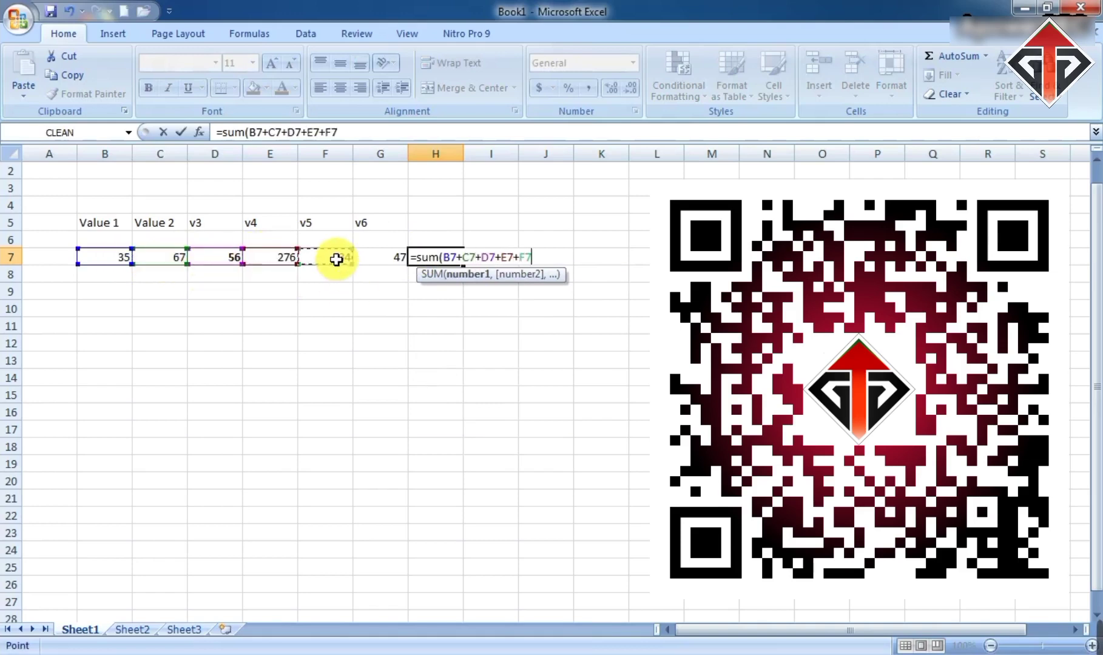
pyautogui.write('+')
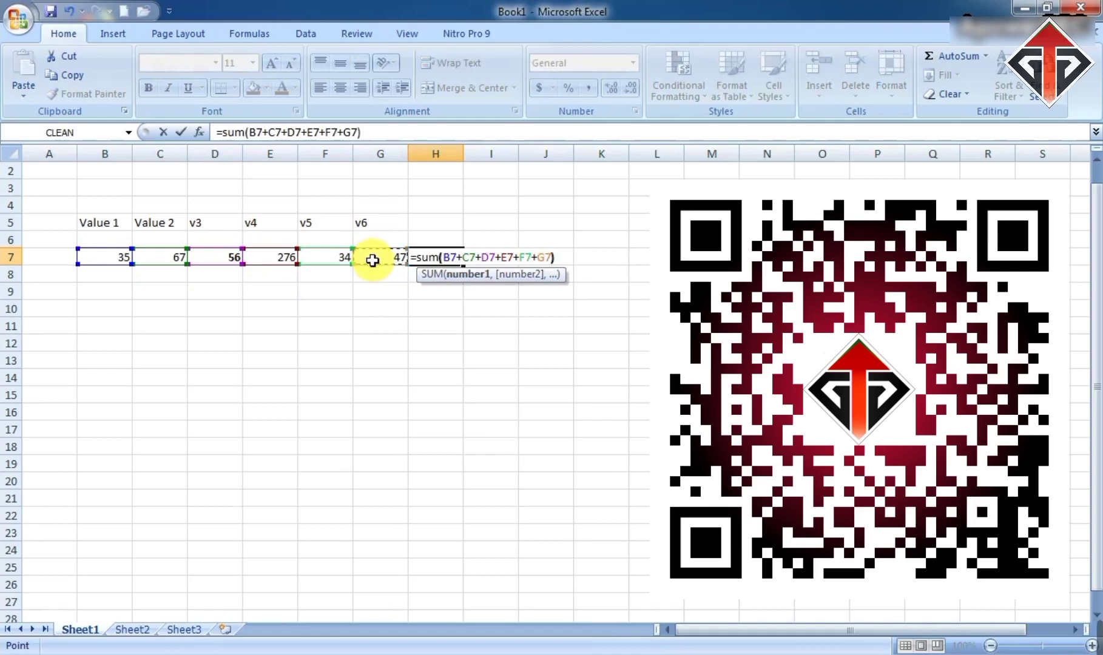
pyautogui.hotkey('ctrl', 'Return')
# Edit the H7 formula to =SUM(B7+C7+D7+E7+F7+G7), totalling 515.
pyautogui.click(432, 271)
pyautogui.click(436, 261)
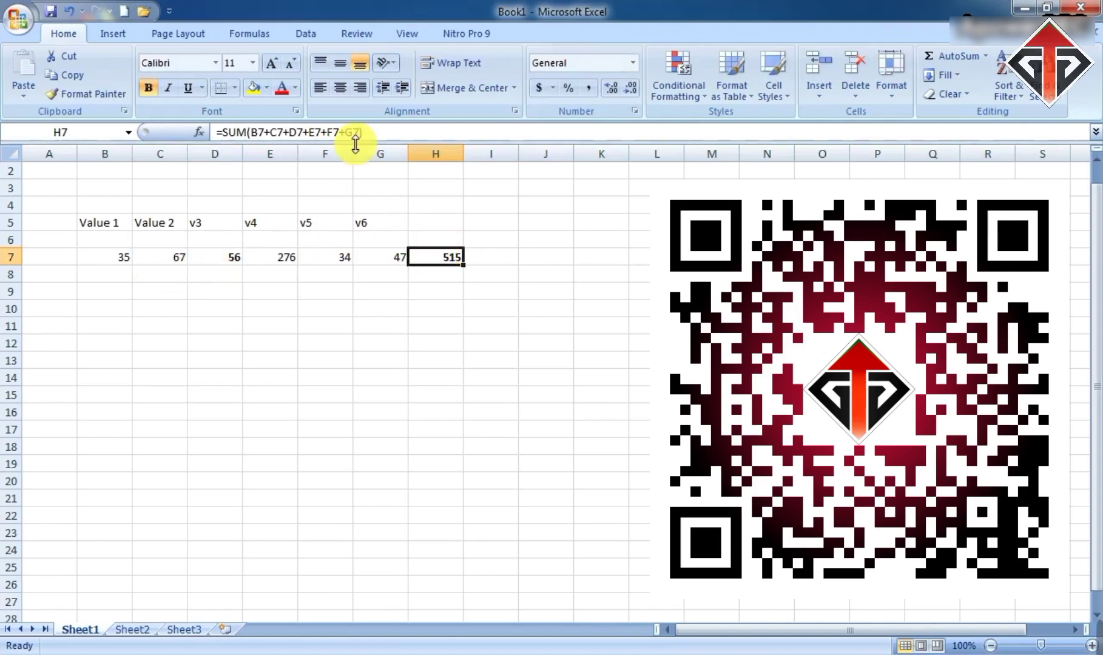
pyautogui.moveTo(387, 130); pyautogui.dragTo(198, 128)
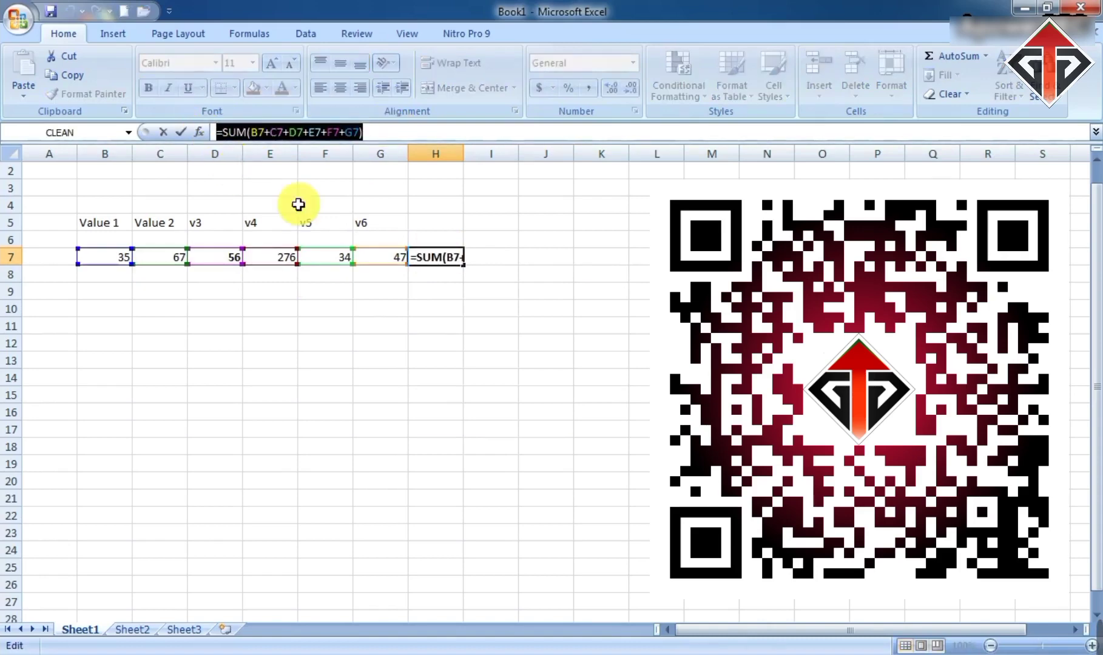
pyautogui.press('Return')
pyautogui.click(379, 325)
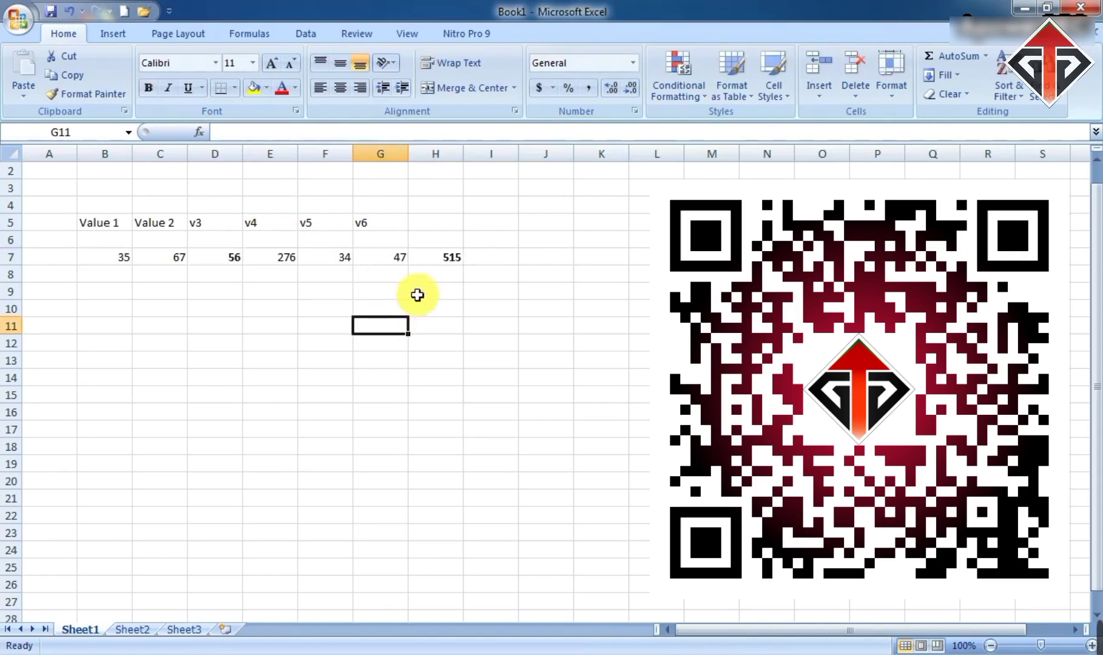
pyautogui.click(448, 255)
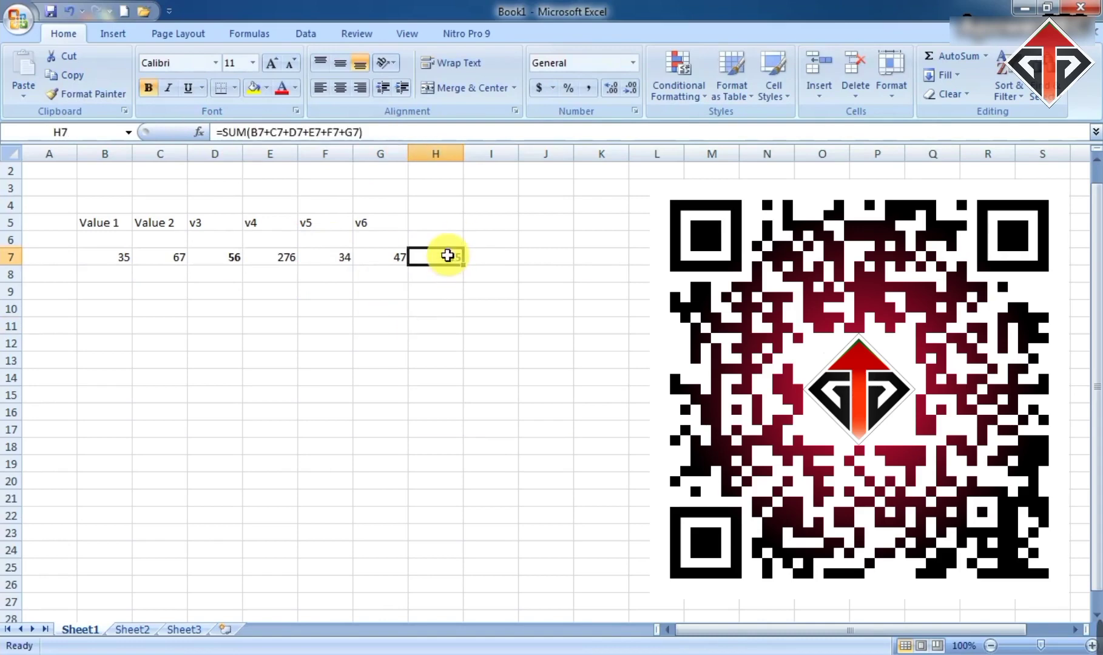
# Replace the H7 formula with an AutoSum of B7:G7, giving =SUM(B7:G7) = 515.
pyautogui.press('Delete')
pyautogui.click(437, 328)
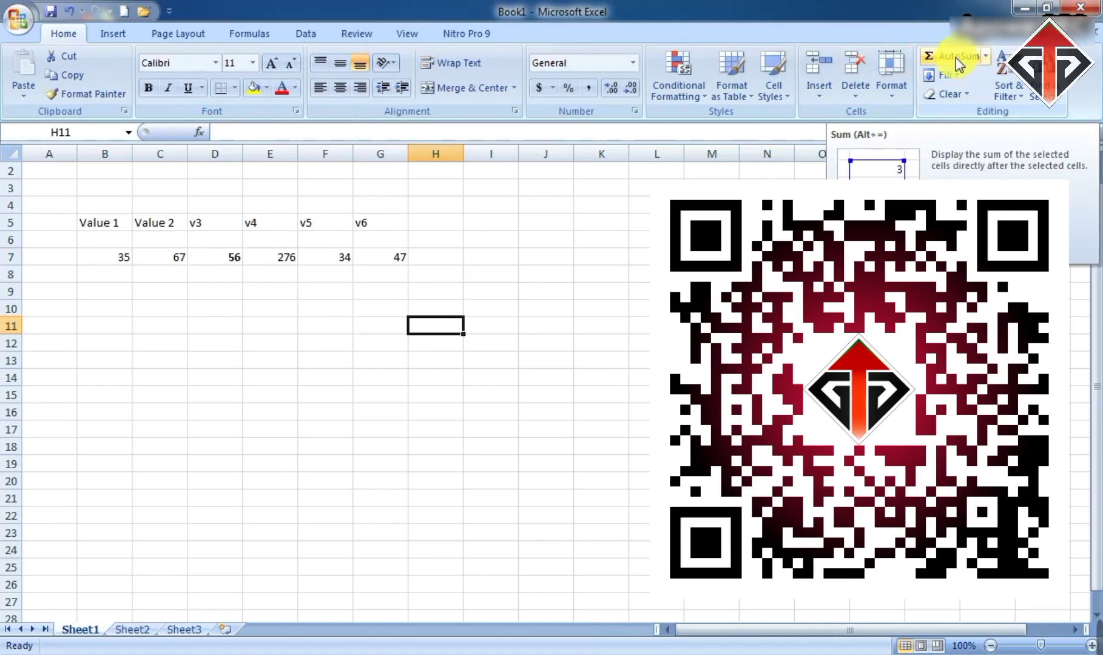
pyautogui.click(622, 325)
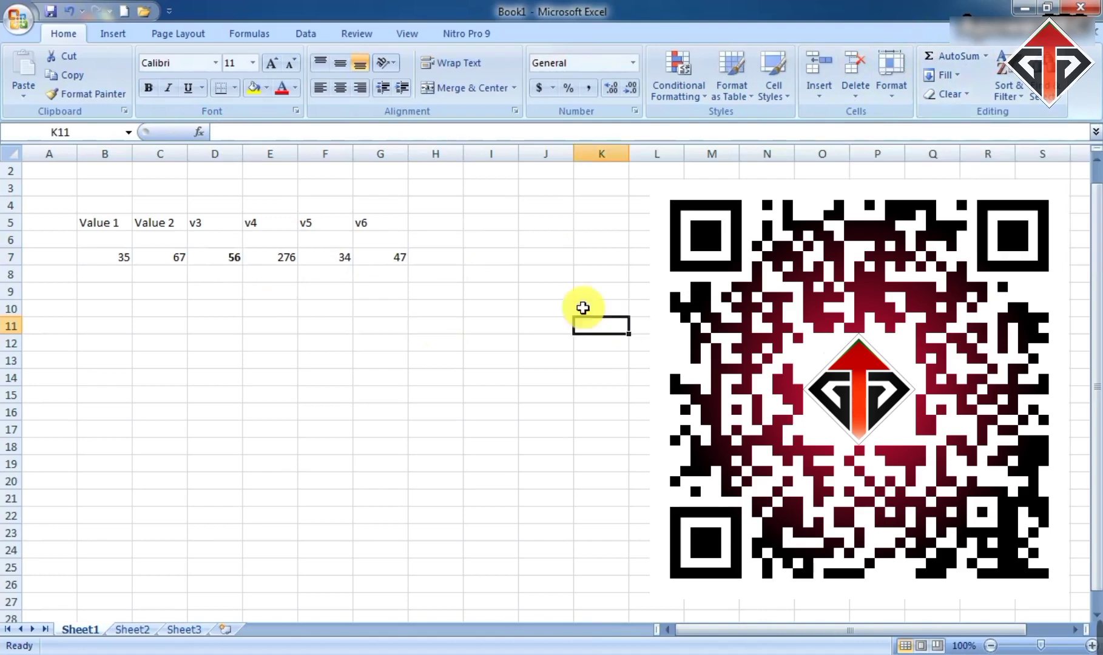
pyautogui.click(441, 266)
pyautogui.click(109, 256)
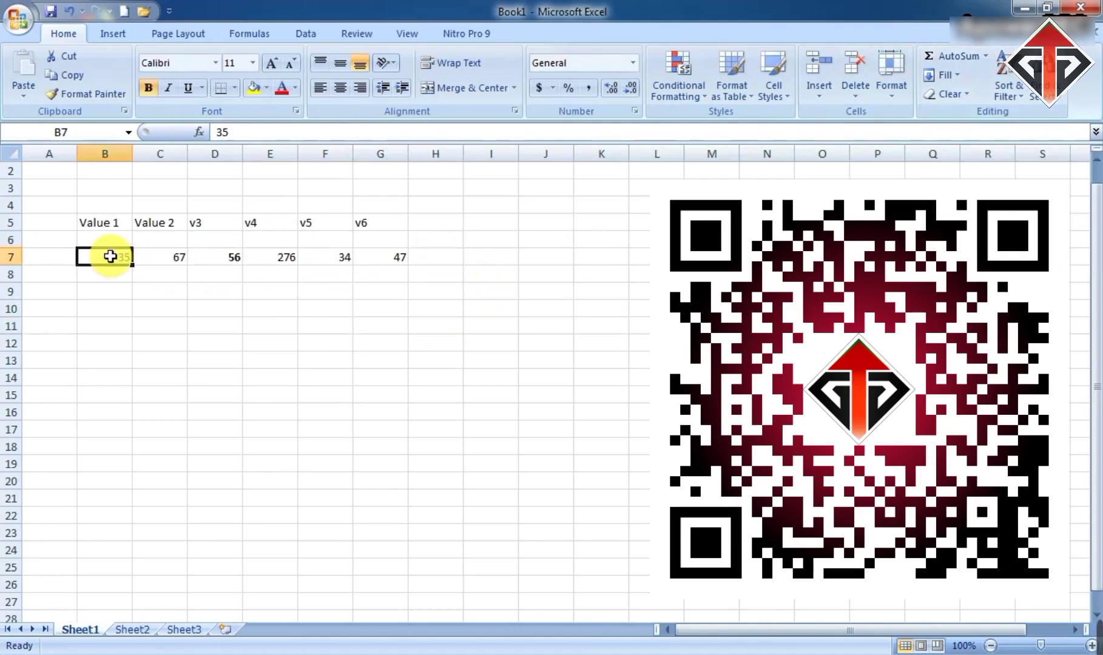
pyautogui.moveTo(110, 256); pyautogui.dragTo(408, 251)
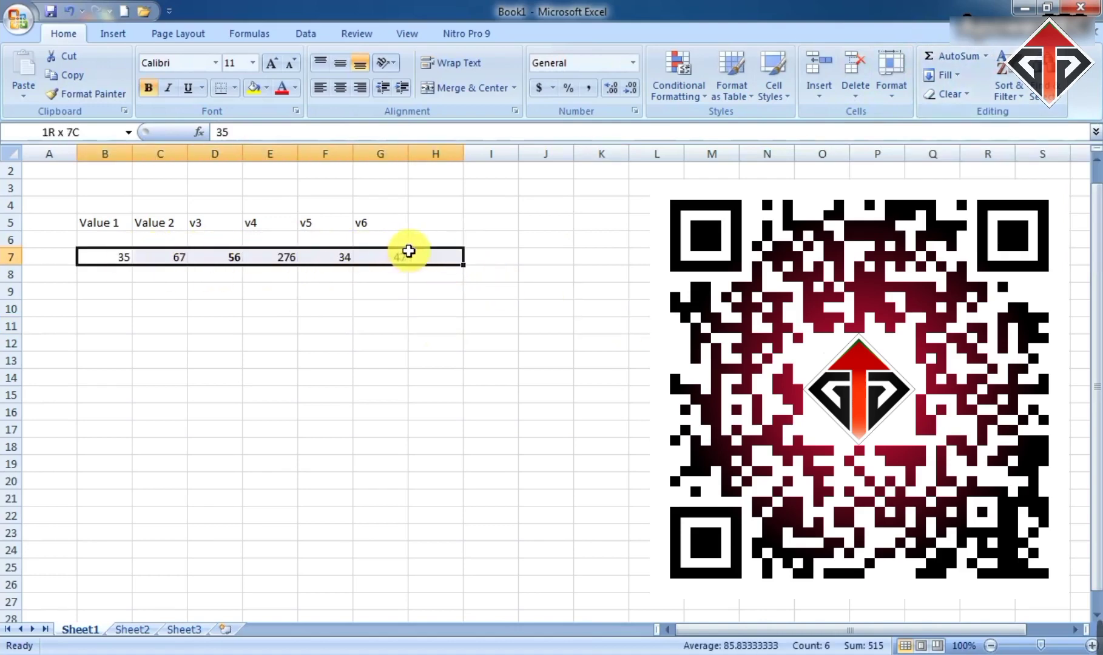
pyautogui.moveTo(408, 251); pyautogui.dragTo(388, 251)
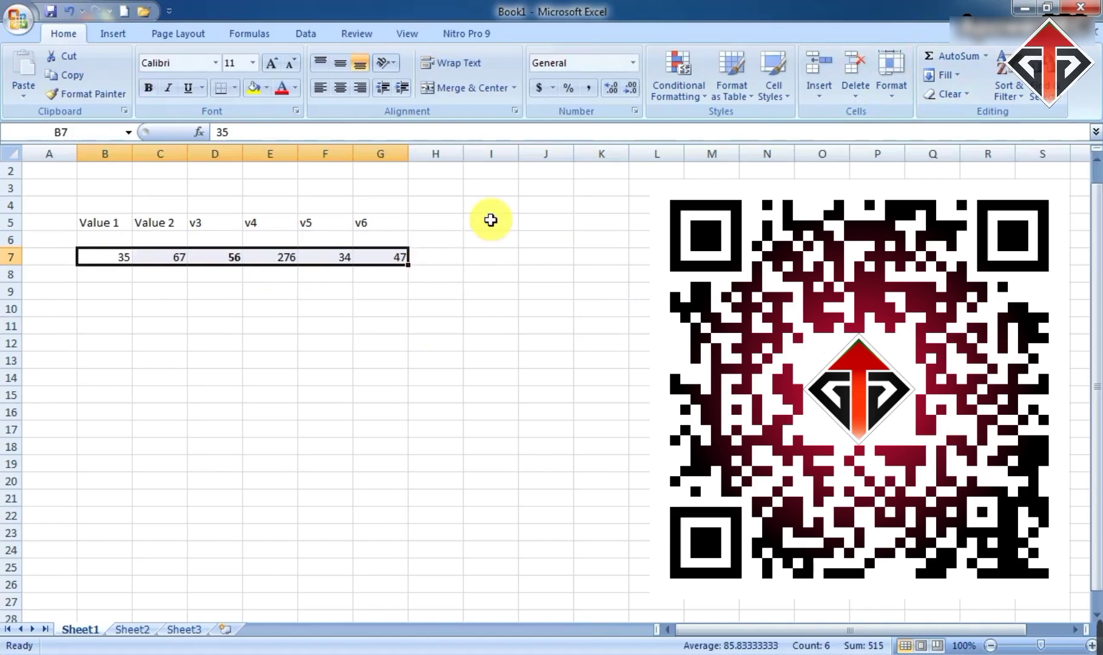
pyautogui.click(945, 57)
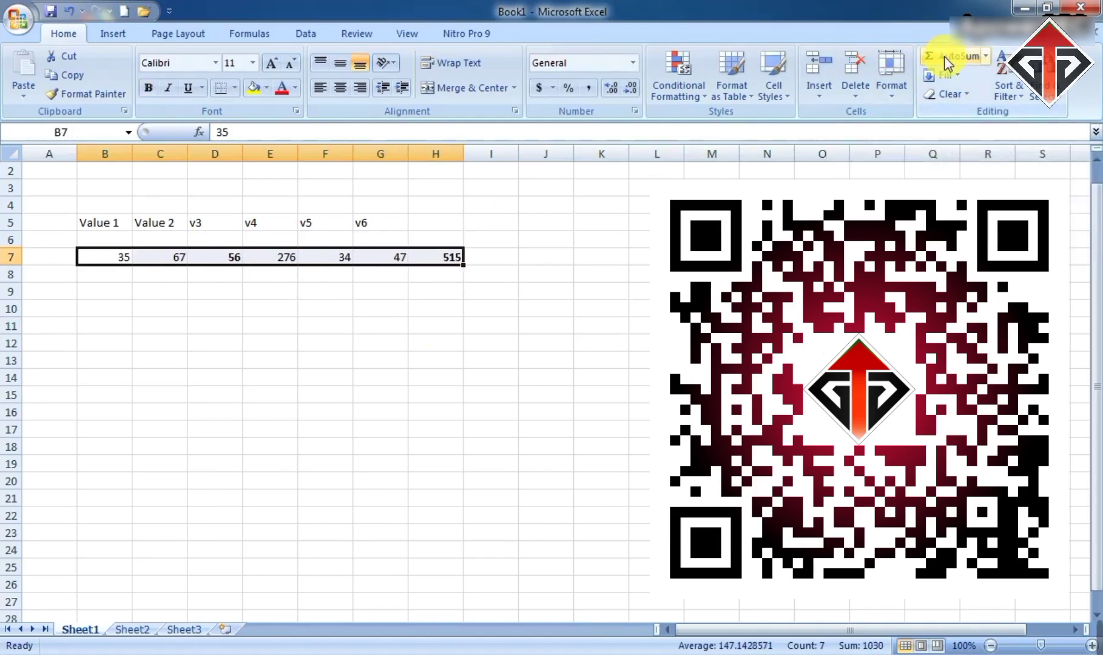
pyautogui.click(443, 273)
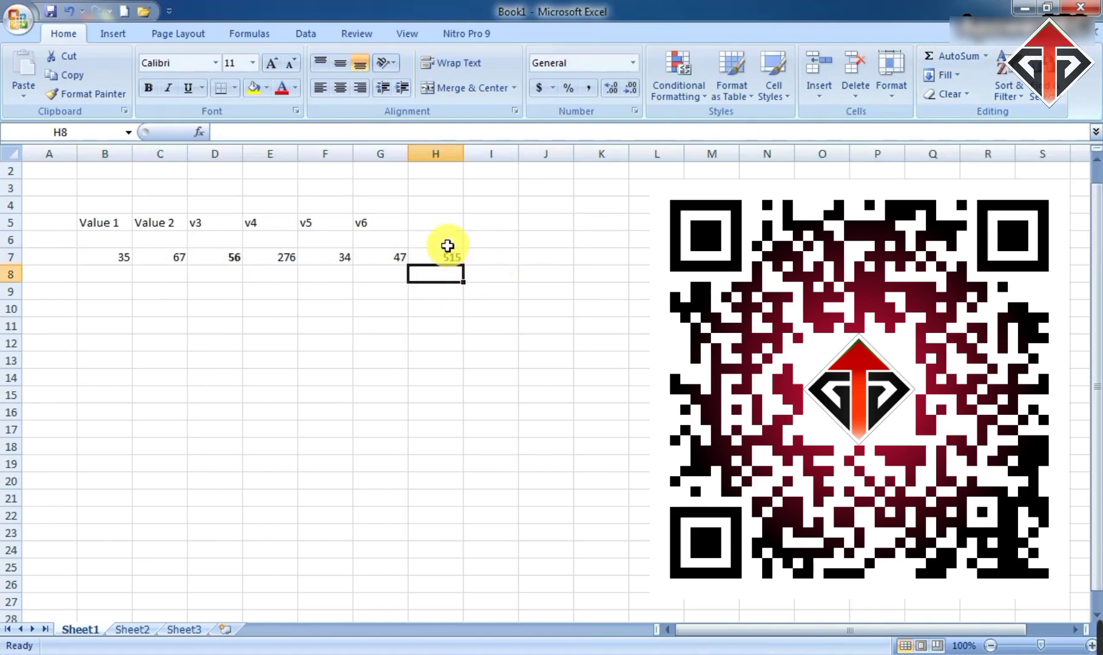
pyautogui.click(447, 244)
pyautogui.click(438, 257)
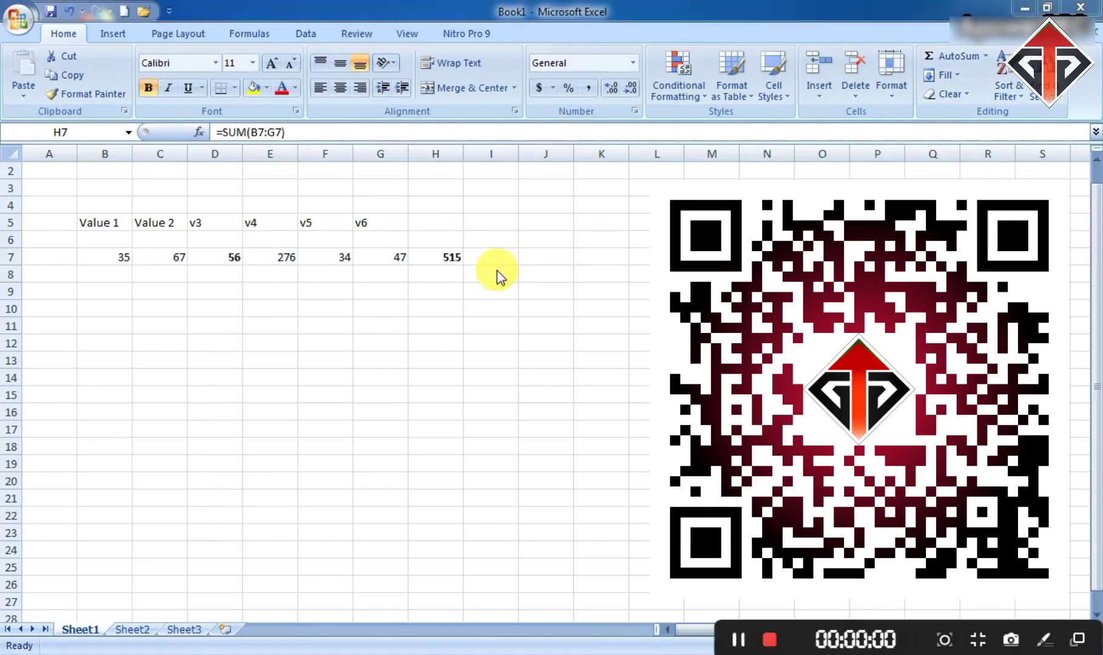
pyautogui.click(438, 256)
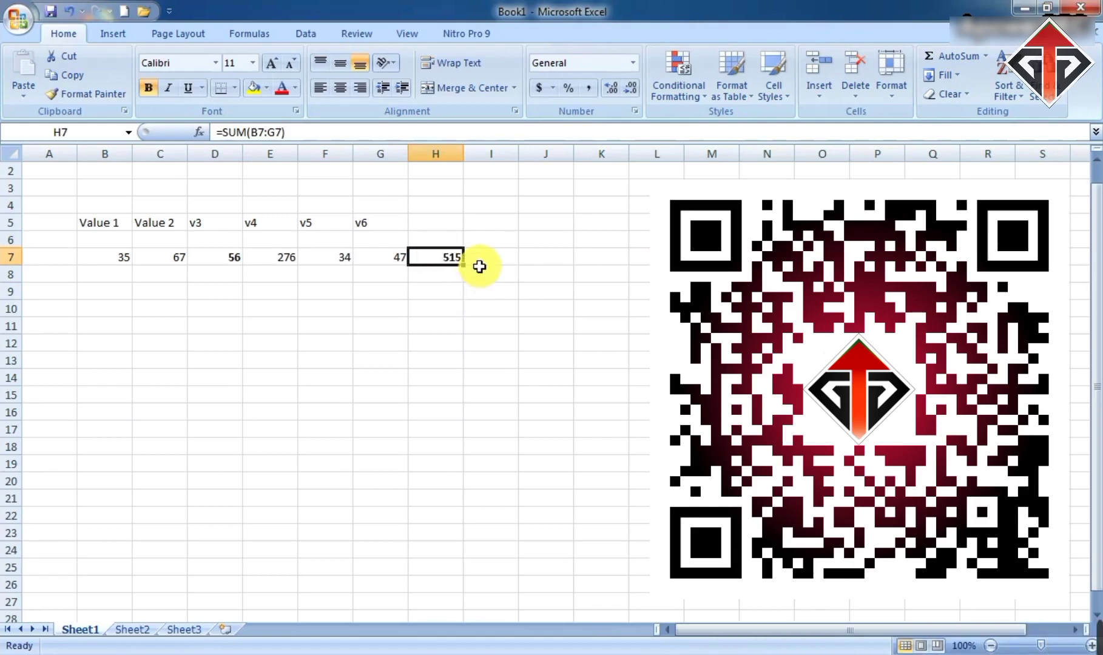
pyautogui.click(556, 286)
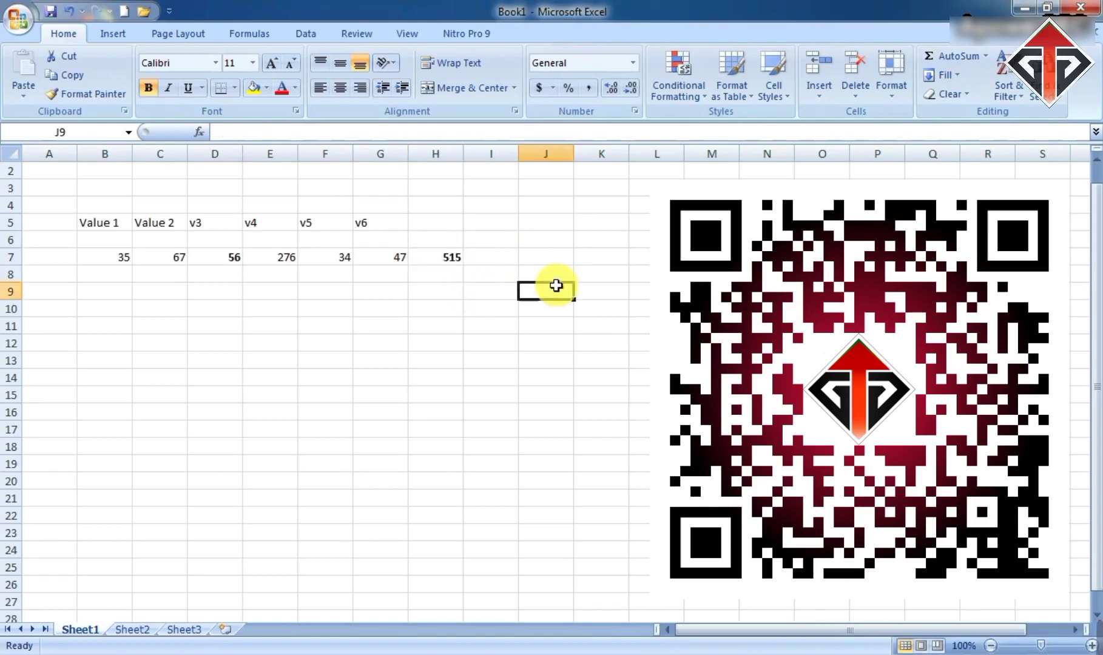
pyautogui.click(451, 252)
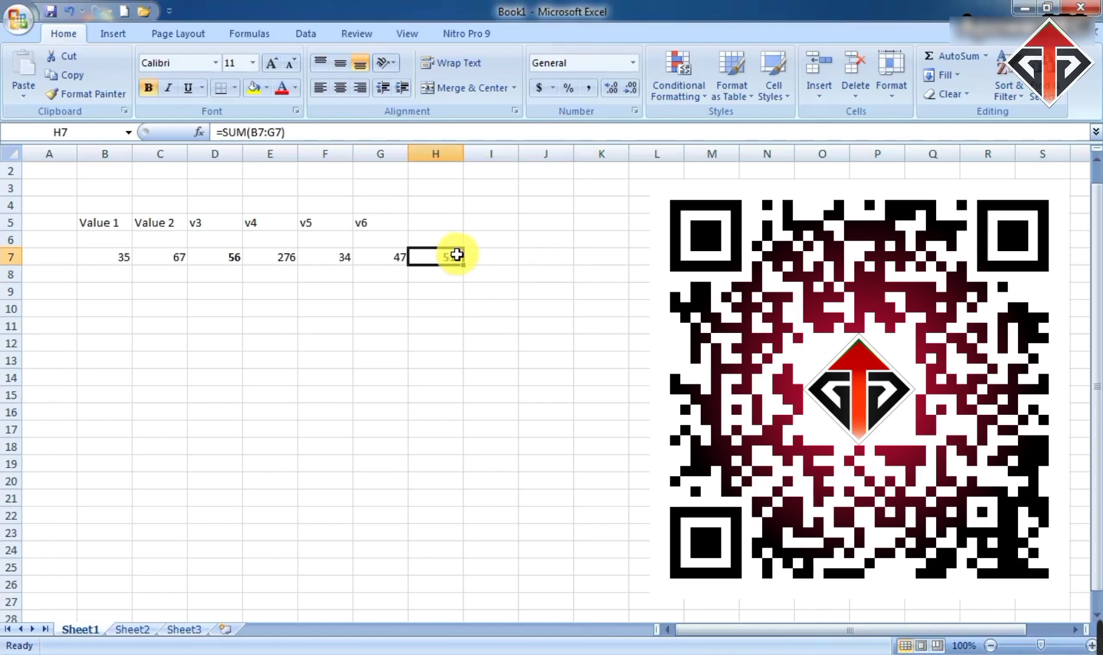
pyautogui.write('=')
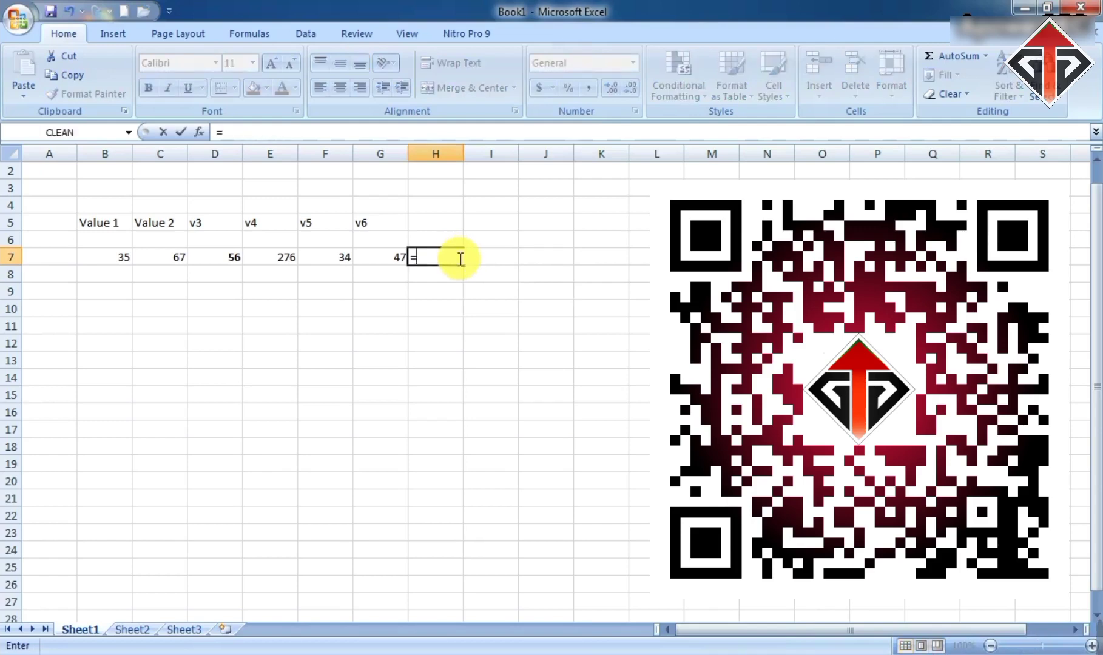
pyautogui.press('Escape')
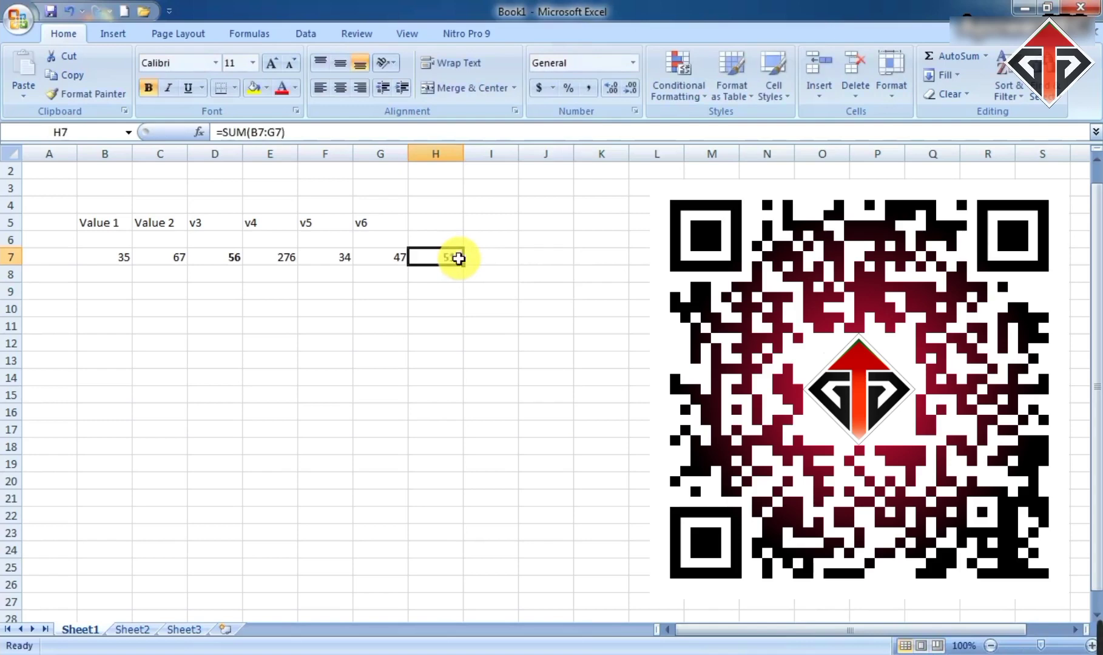
pyautogui.press('Delete')
pyautogui.write('=')
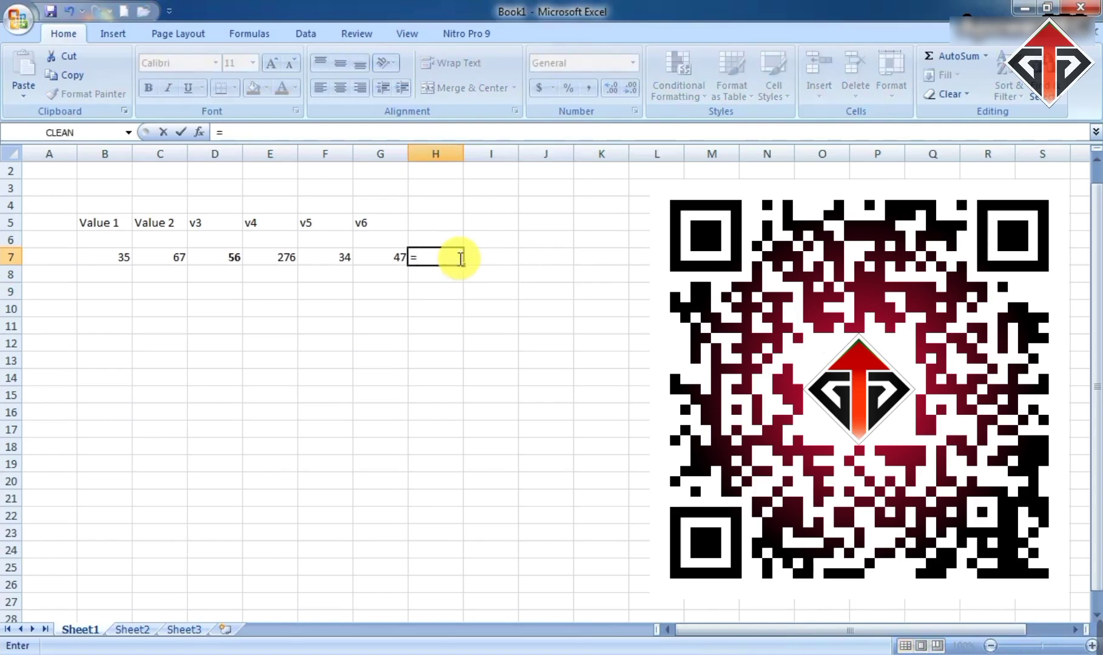
pyautogui.write('sum')
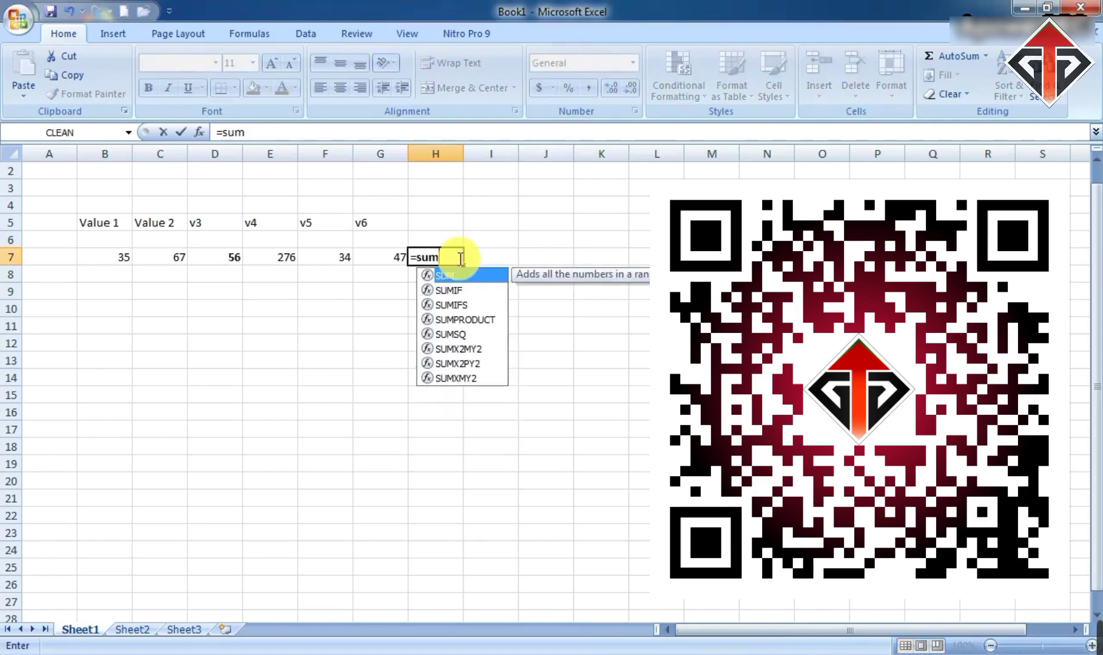
pyautogui.write('(')
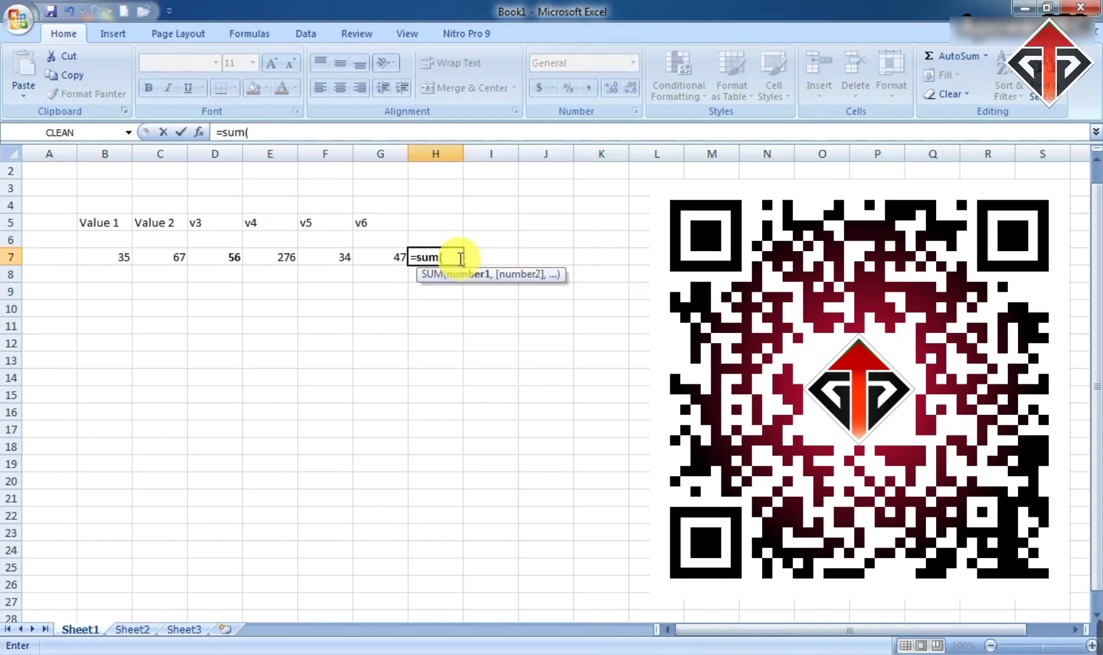
pyautogui.moveTo(108, 256); pyautogui.dragTo(395, 258)
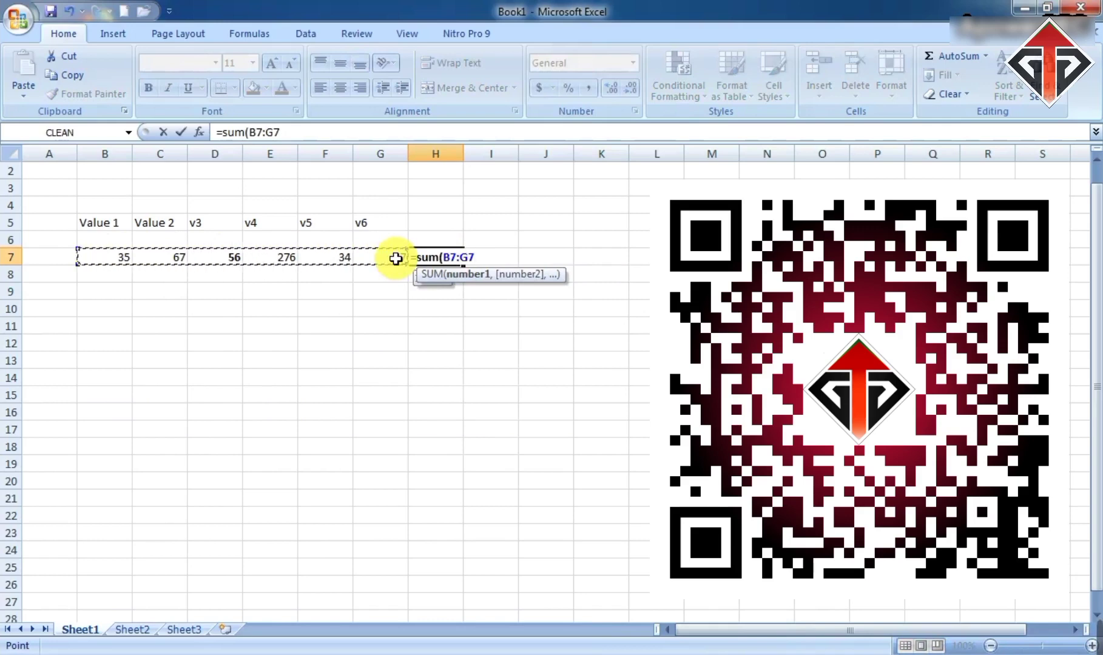
pyautogui.write(')')
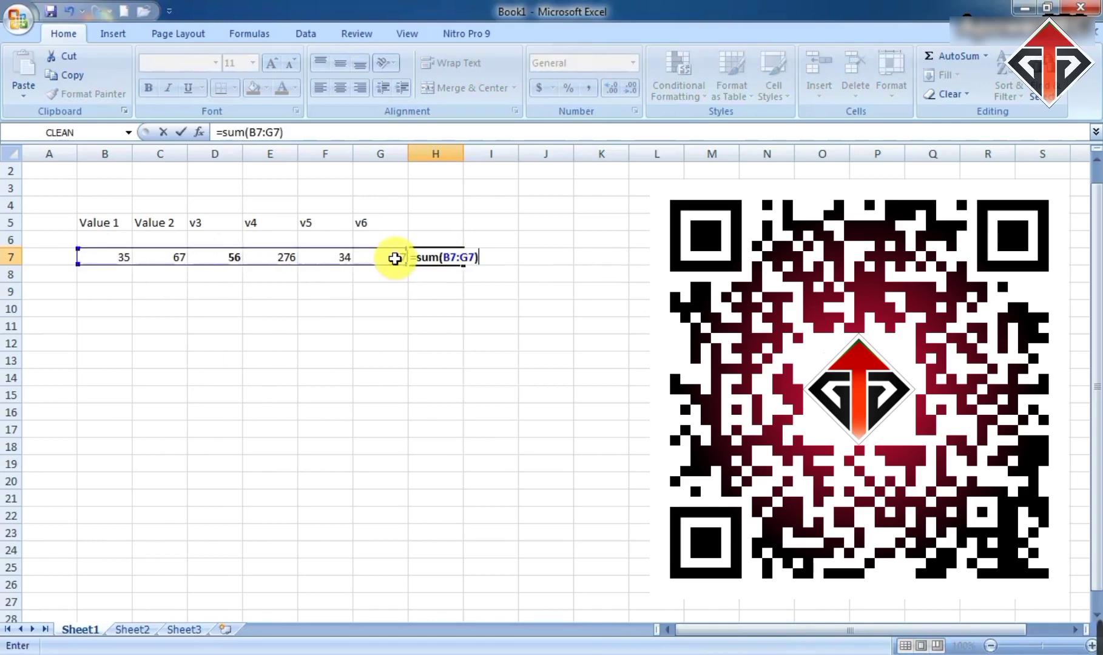
pyautogui.press('Return')
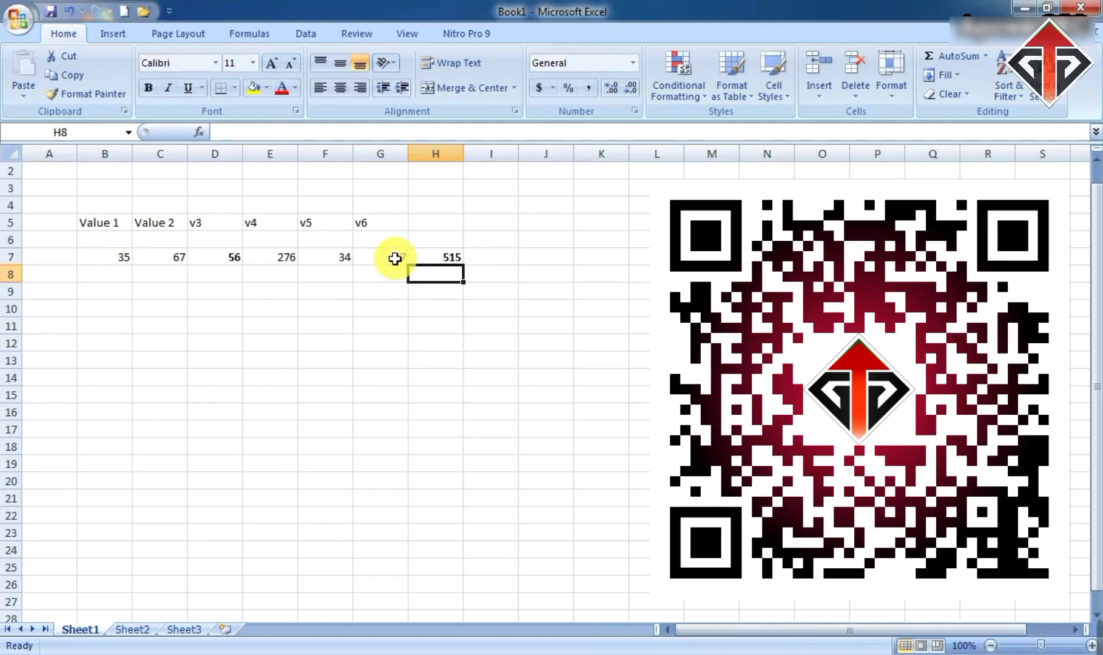
pyautogui.click(427, 257)
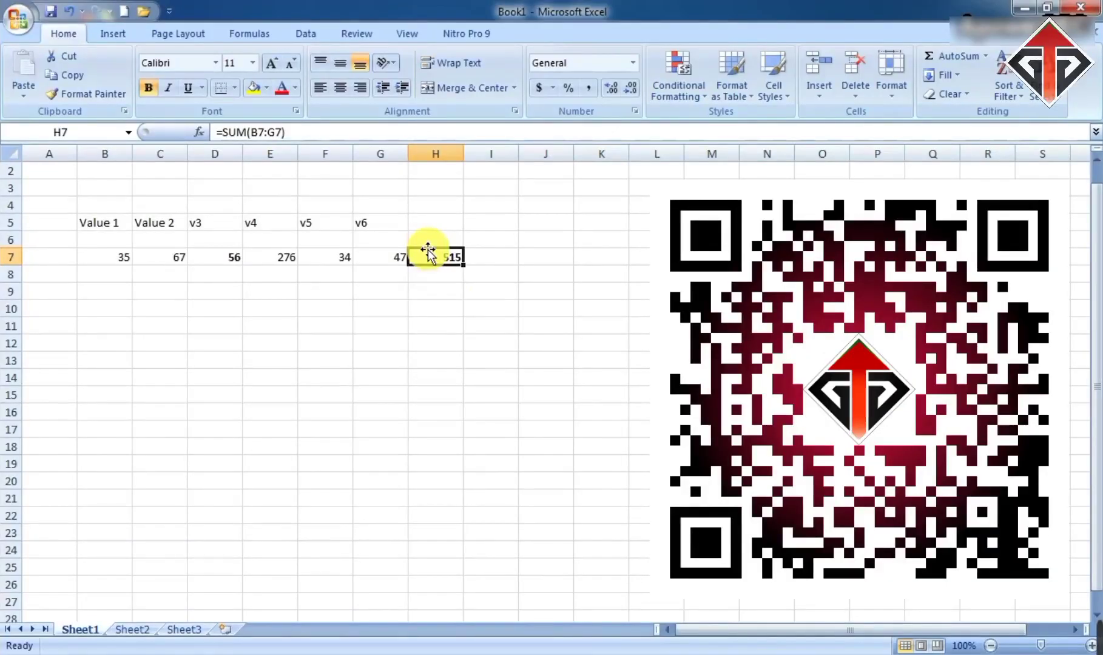
# Delete the 515 total from H7.
pyautogui.press('Delete')
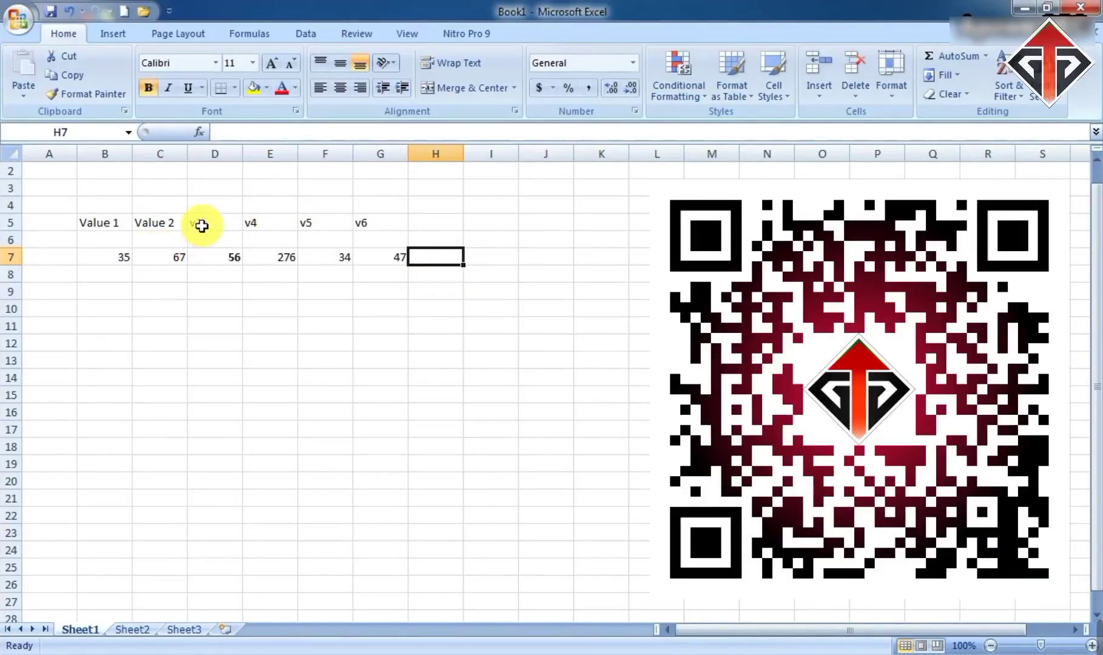
# Delete the v3–v6 headers and their row 7 values.
pyautogui.moveTo(201, 226)
pyautogui.mouseDown()
pyautogui.moveTo(354, 268)
pyautogui.moveTo(384, 261)
pyautogui.mouseUp()
pyautogui.press('Delete')
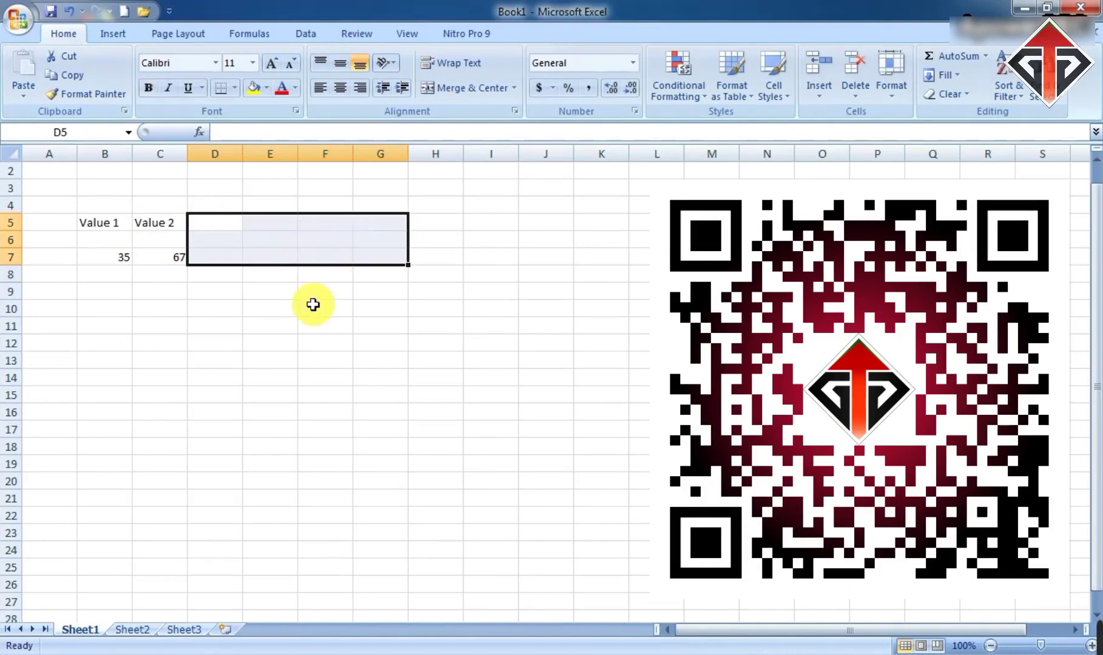
pyautogui.click(313, 305)
# Enter =C7-B7 in D7 to show the difference 32.
pyautogui.click(219, 259)
pyautogui.write('=')
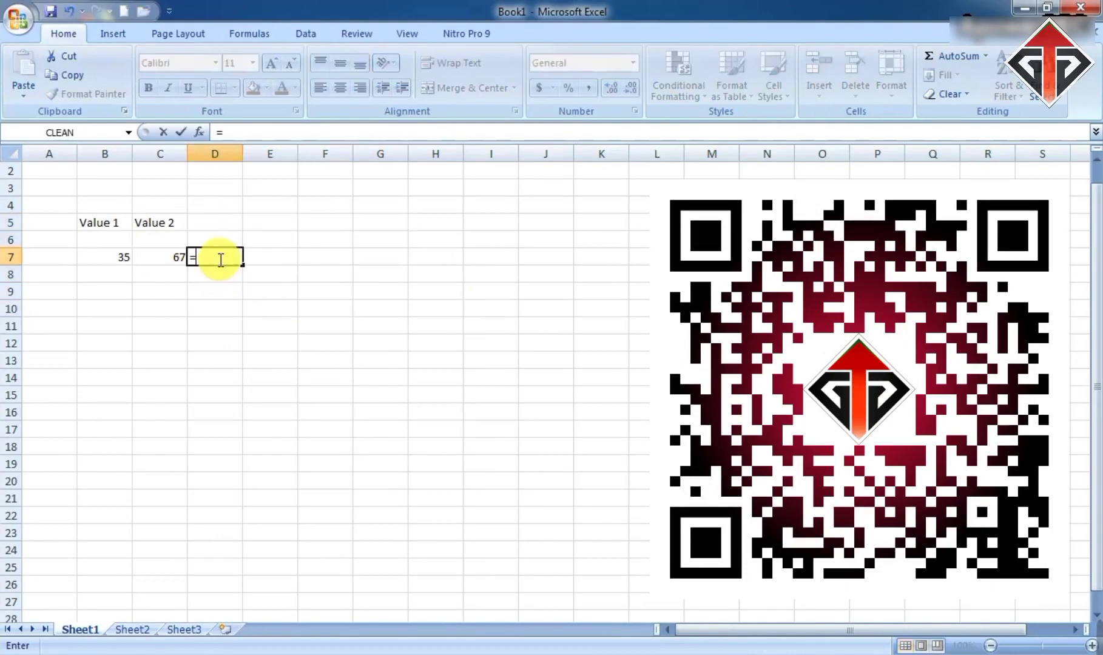
pyautogui.click(179, 255)
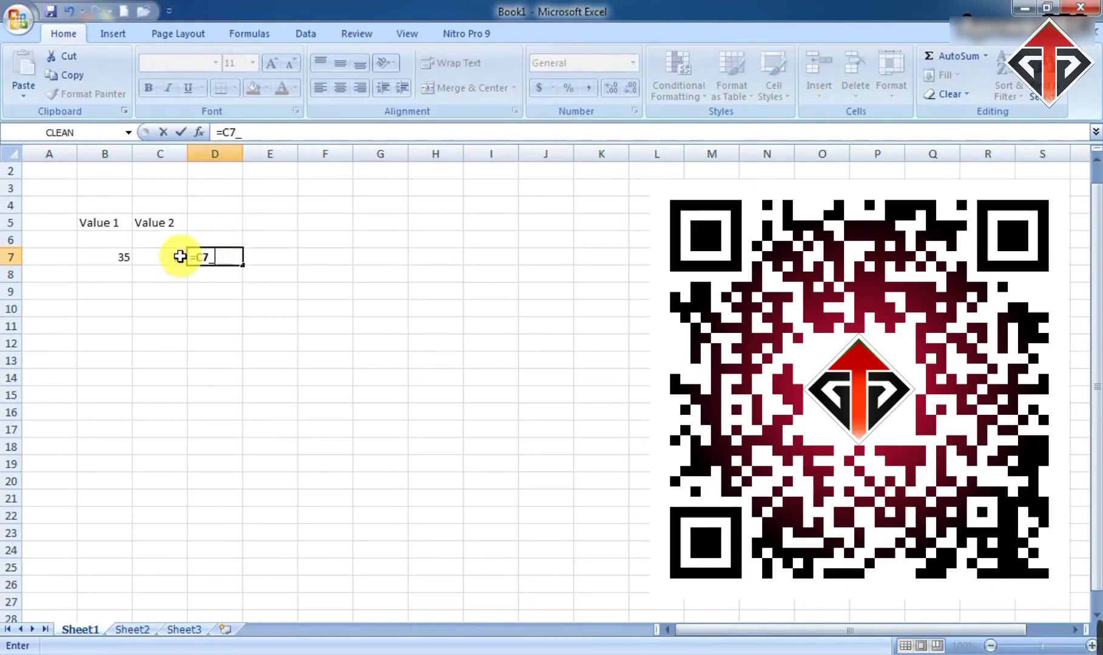
pyautogui.write('-')
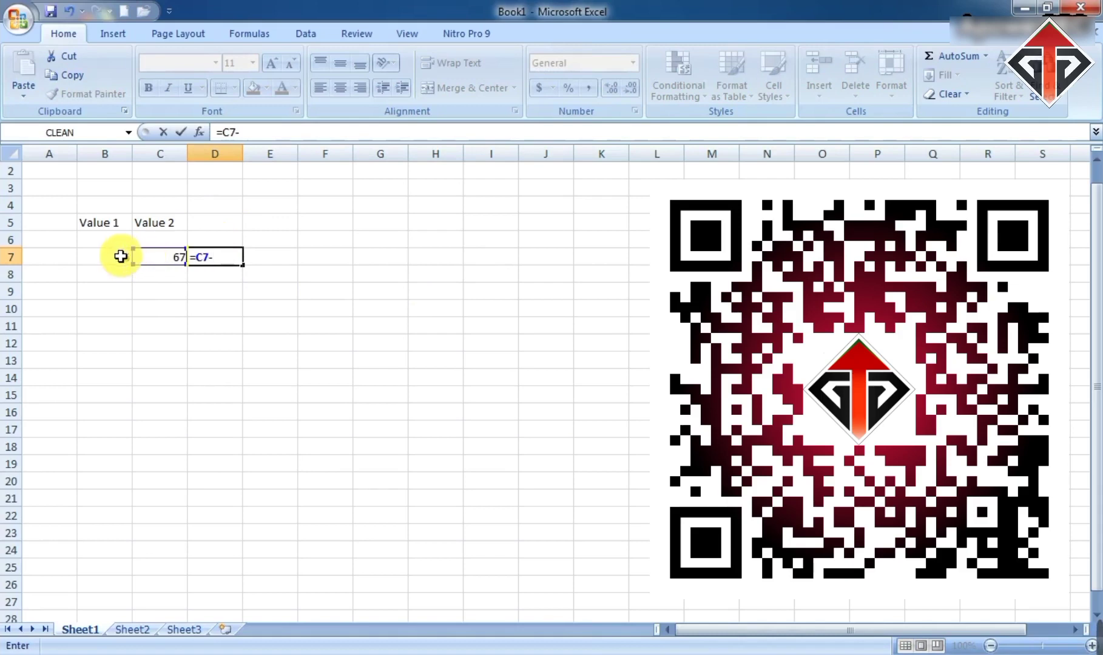
pyautogui.click(121, 255)
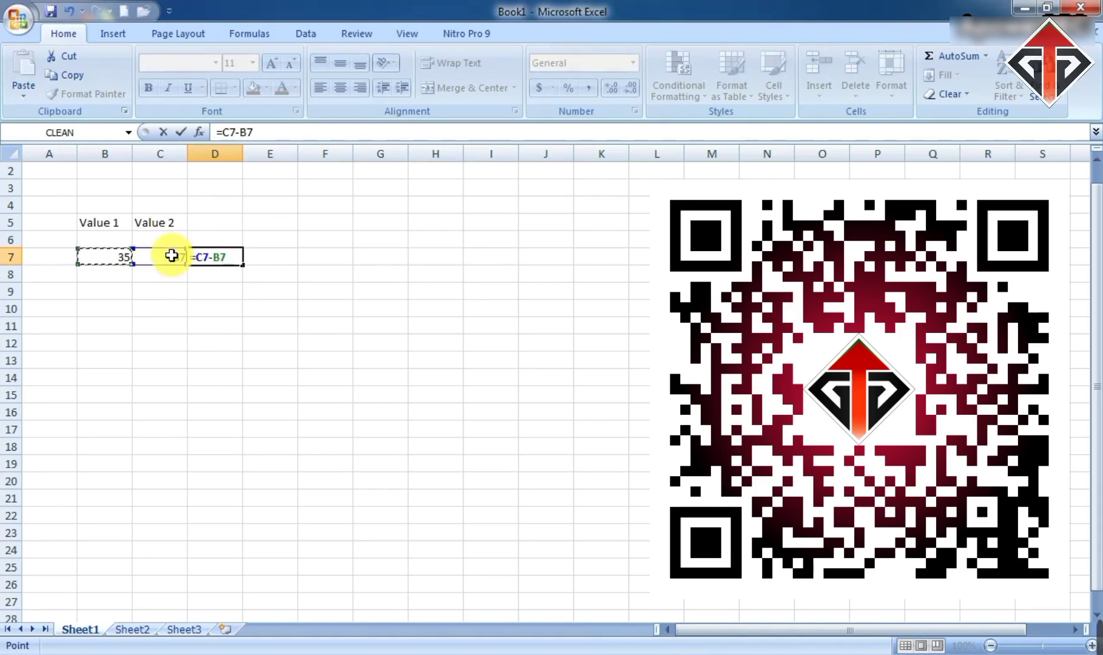
pyautogui.press('Return')
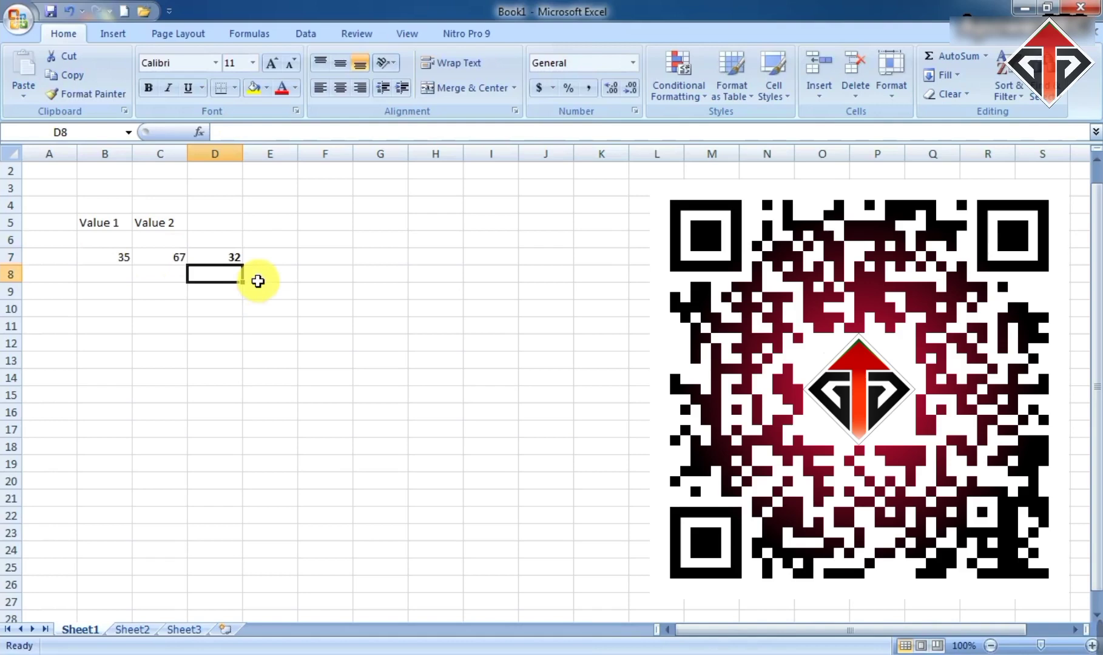
pyautogui.click(420, 274)
# Rewrite D7 as =B7-C7 so it shows -32.
pyautogui.click(222, 253)
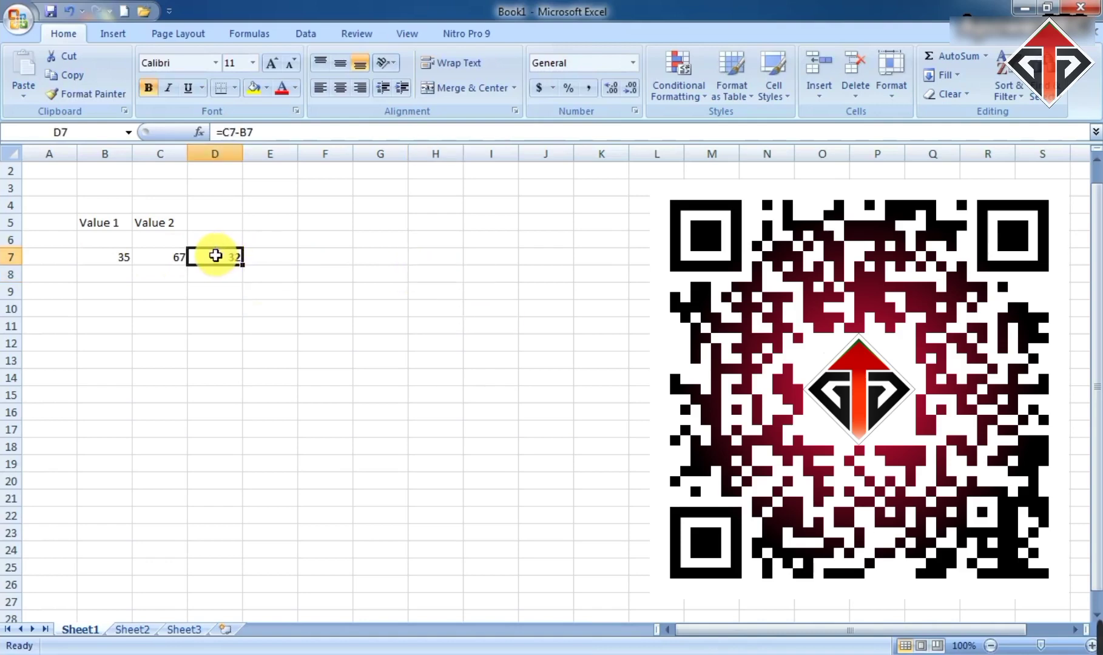
pyautogui.write('=')
pyautogui.click(108, 253)
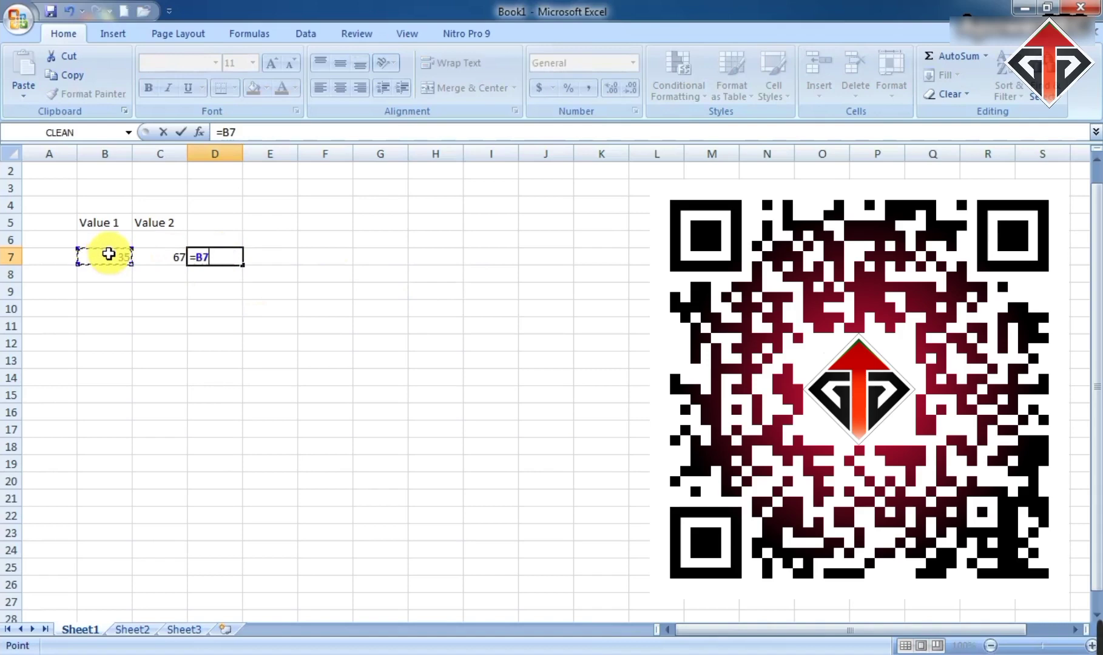
pyautogui.write('-')
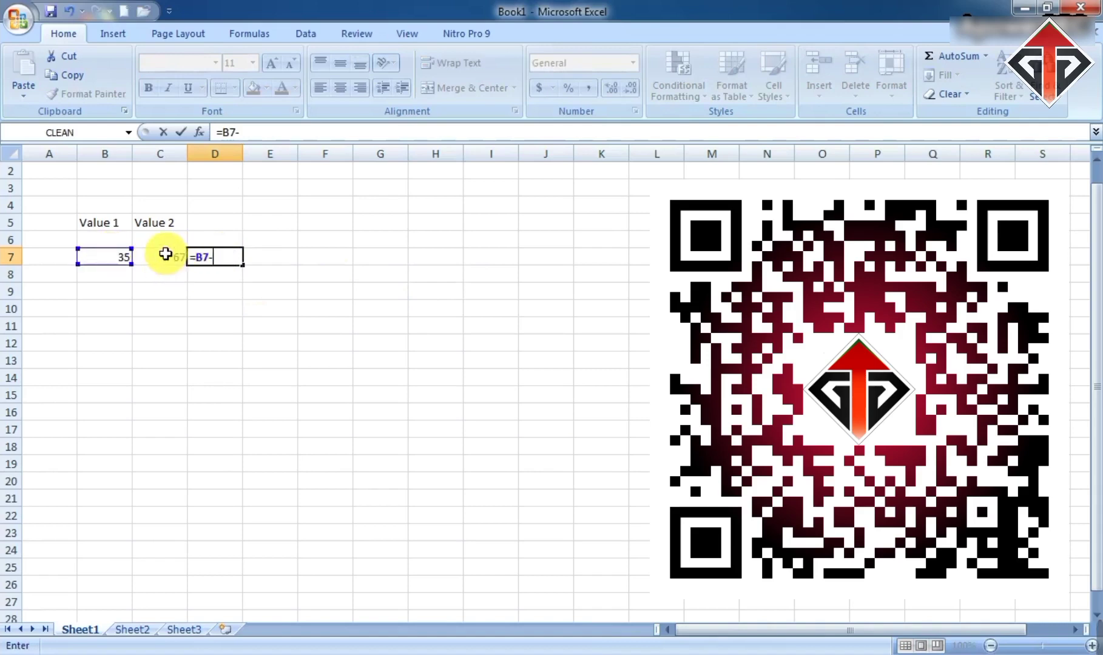
pyautogui.click(164, 253)
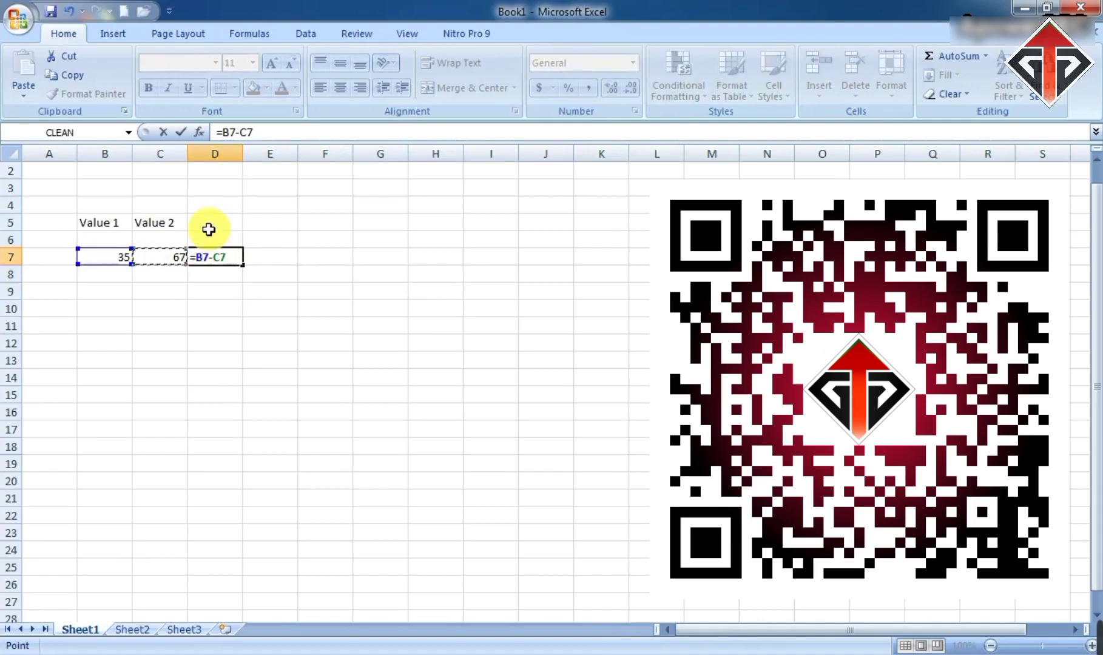
pyautogui.press('Return')
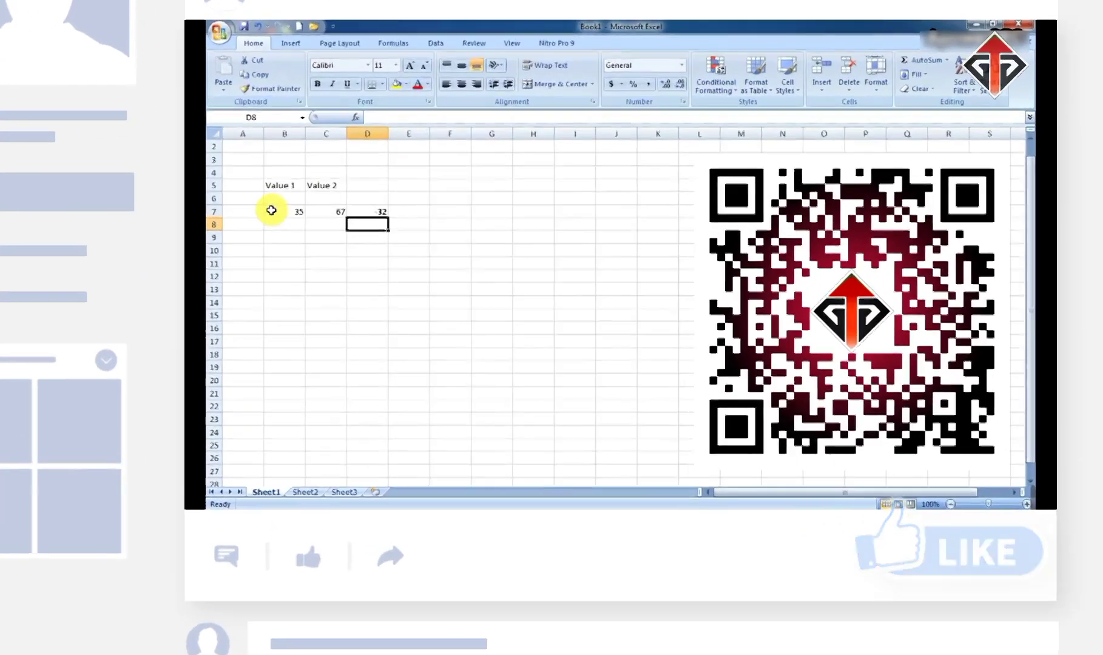
# Review B7, C7 and D7 to compare the two values with the -32 result.
pyautogui.click(91, 257)
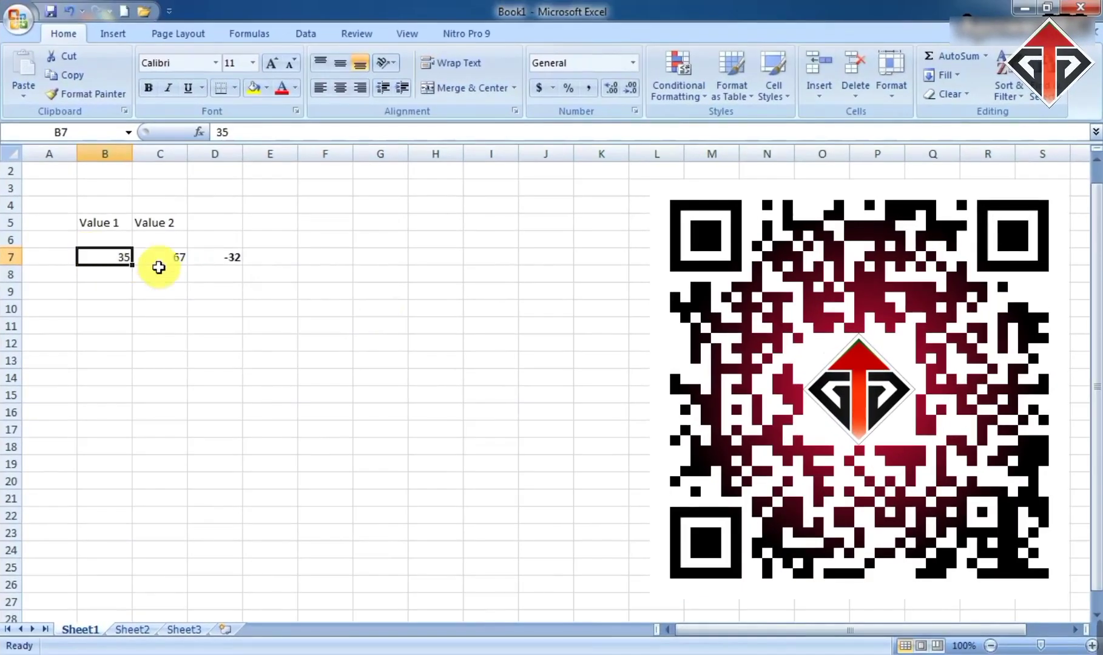
pyautogui.click(176, 256)
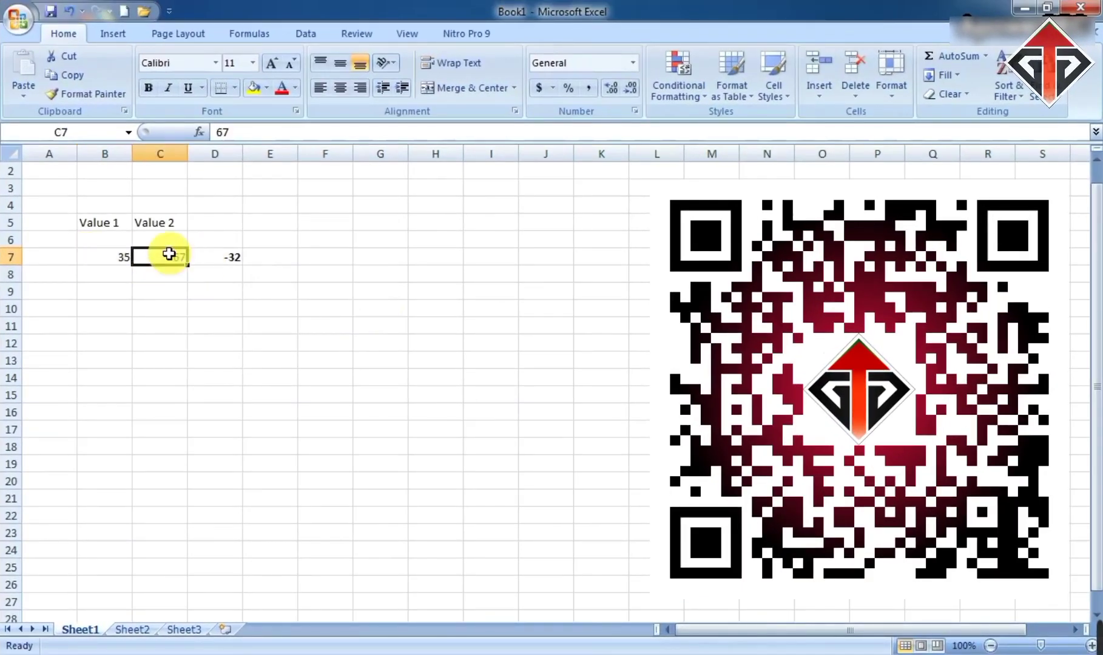
pyautogui.click(259, 263)
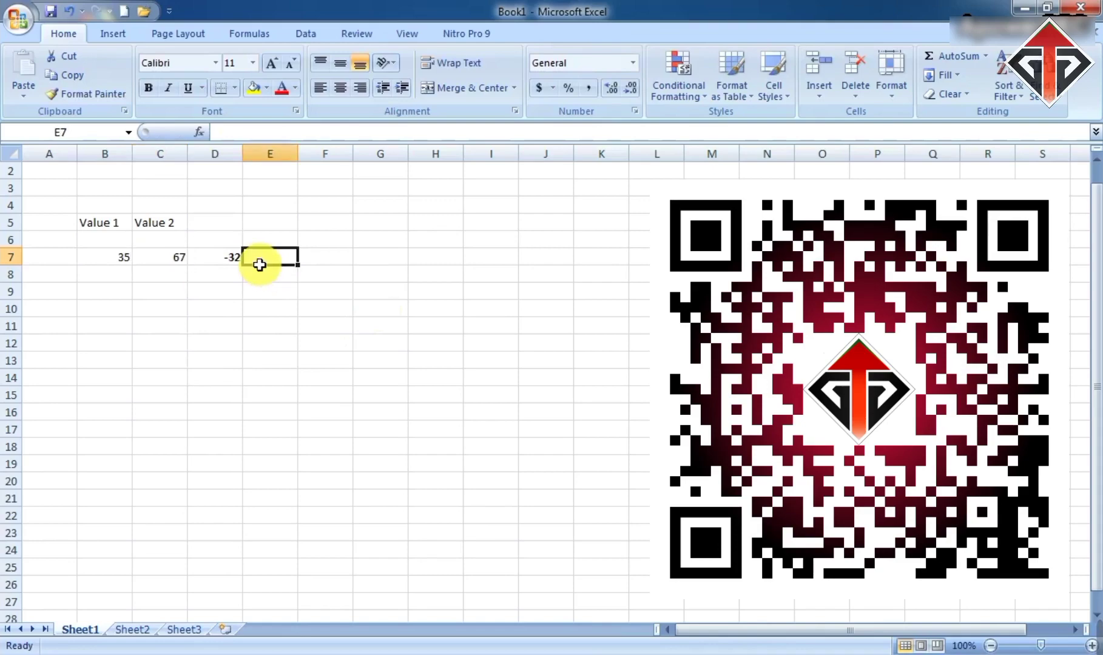
pyautogui.click(229, 259)
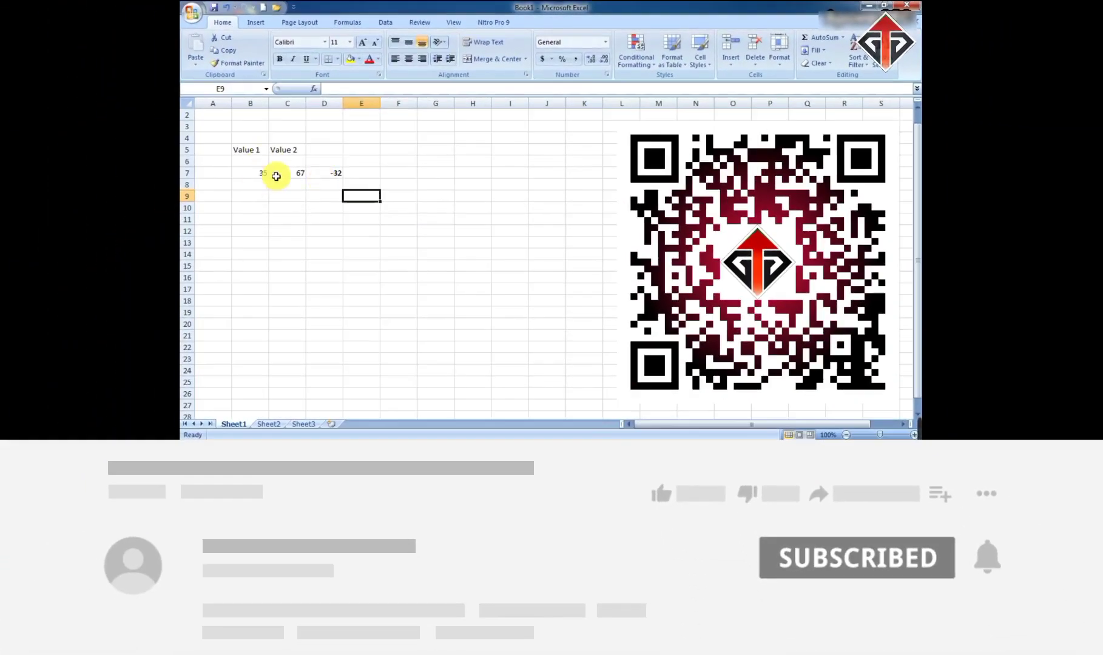
pyautogui.click(285, 172)
pyautogui.click(333, 173)
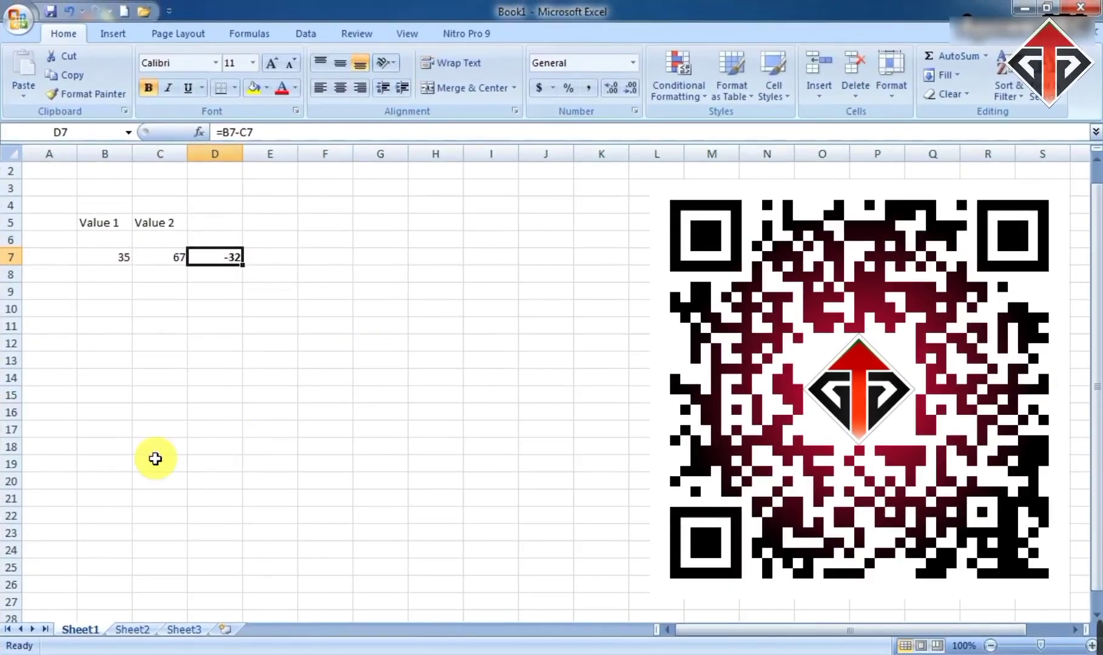
# Replace D7 with =B7*C7, showing the product 2345.
pyautogui.press('Delete')
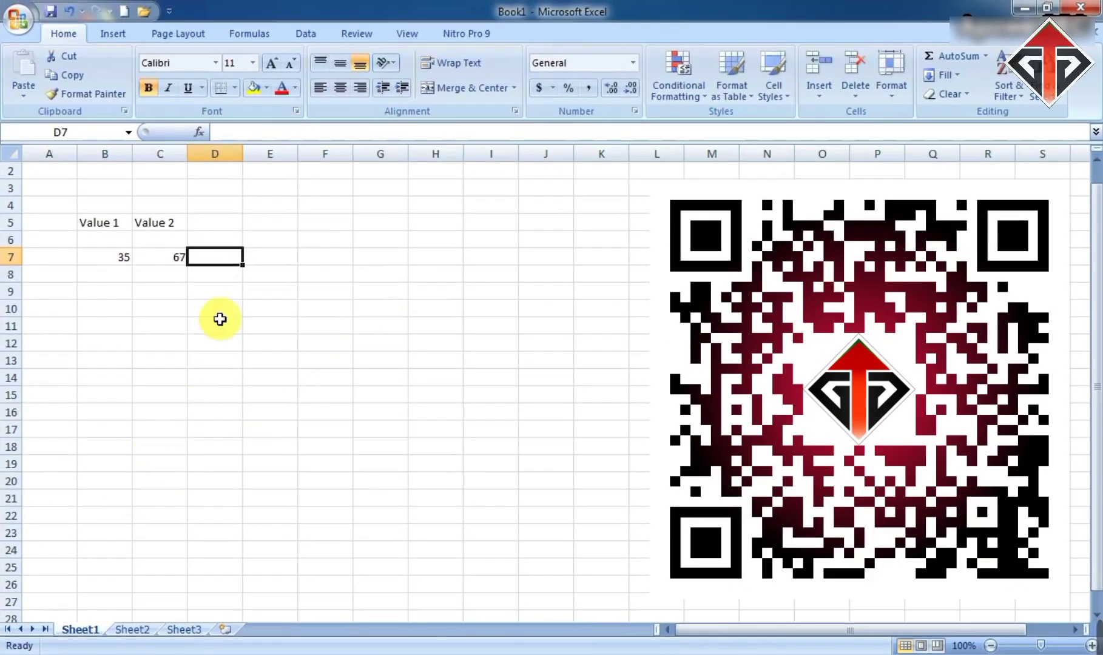
pyautogui.write('=')
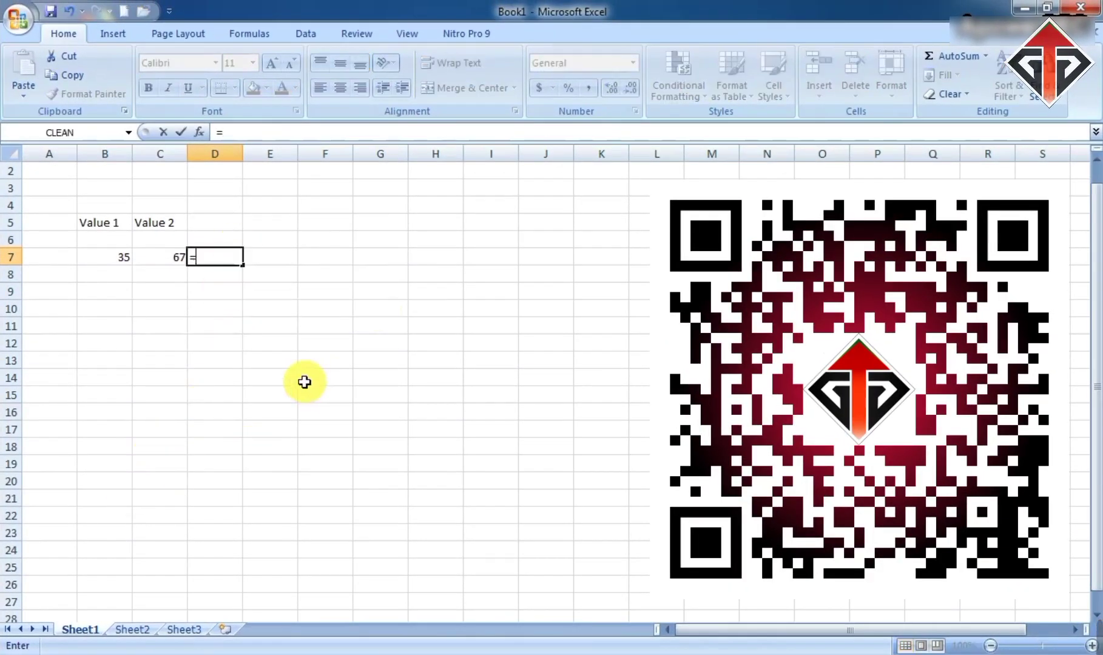
pyautogui.click(106, 257)
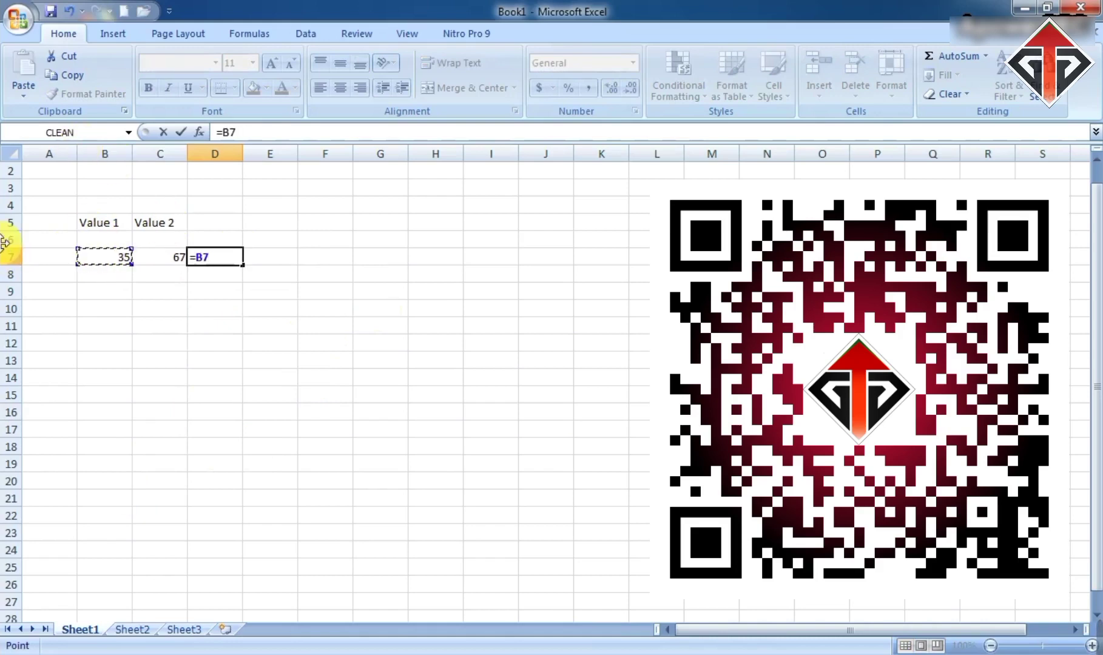
pyautogui.write('*')
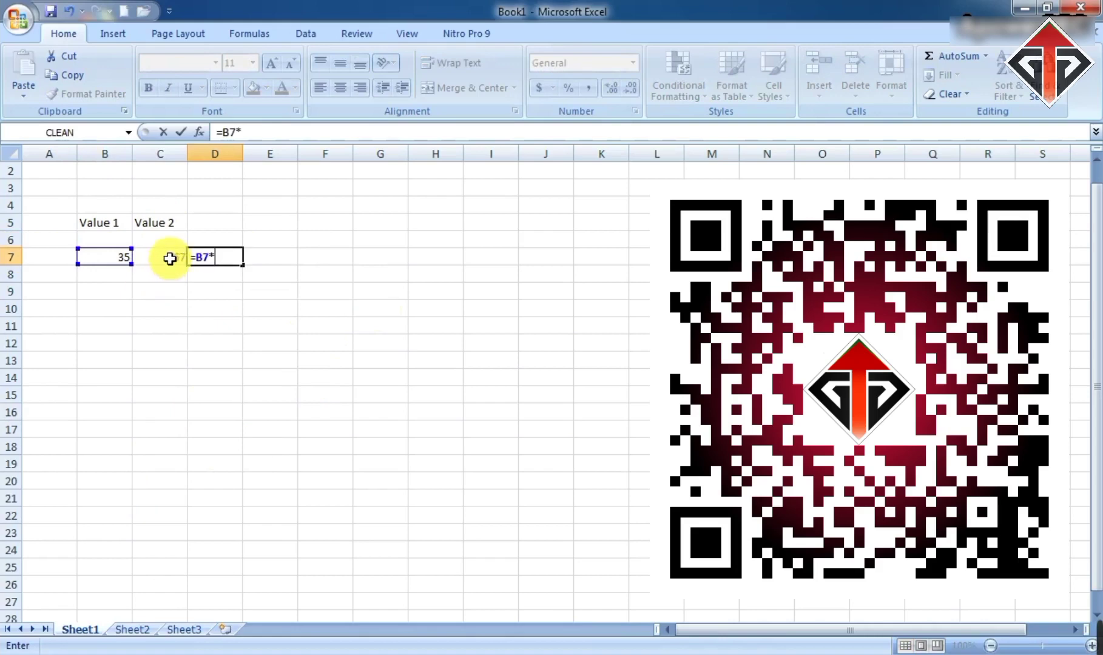
pyautogui.click(170, 258)
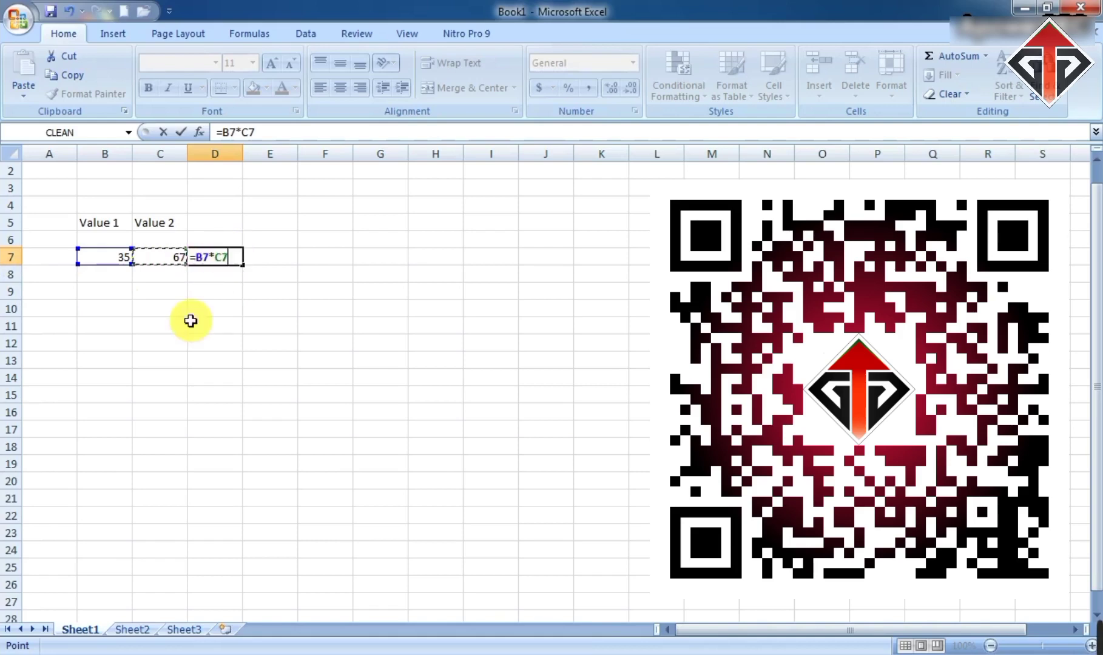
pyautogui.press('Return')
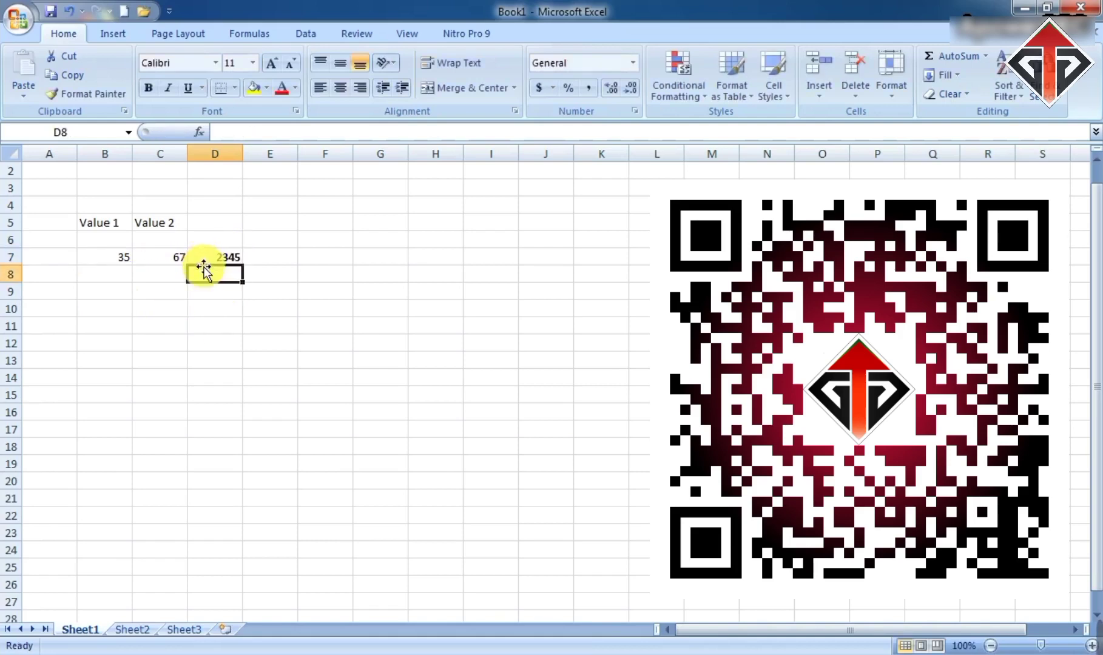
# Toggle bold formatting on the D7 product.
pyautogui.click(209, 362)
pyautogui.click(229, 250)
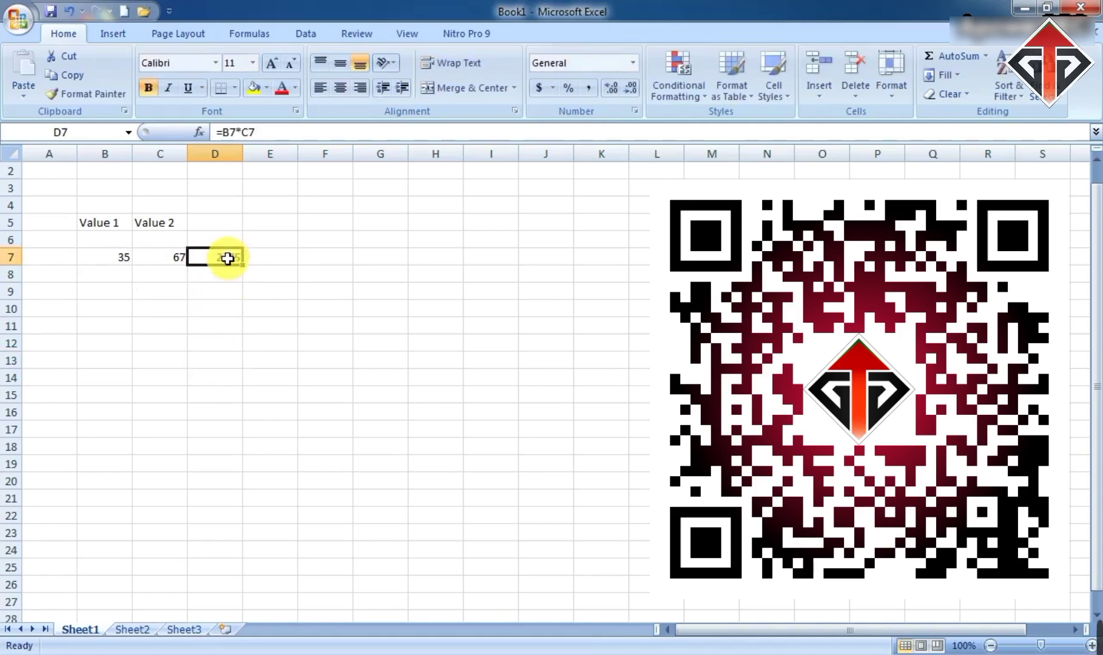
pyautogui.hotkey('ctrl', 'b')
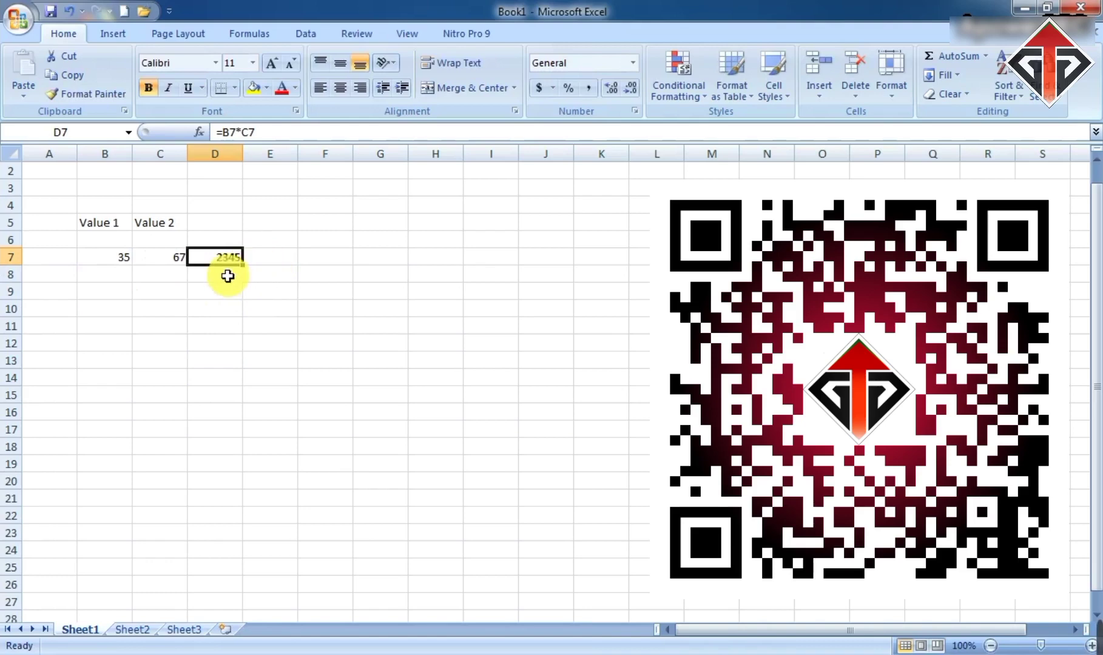
pyautogui.click(226, 271)
pyautogui.click(229, 254)
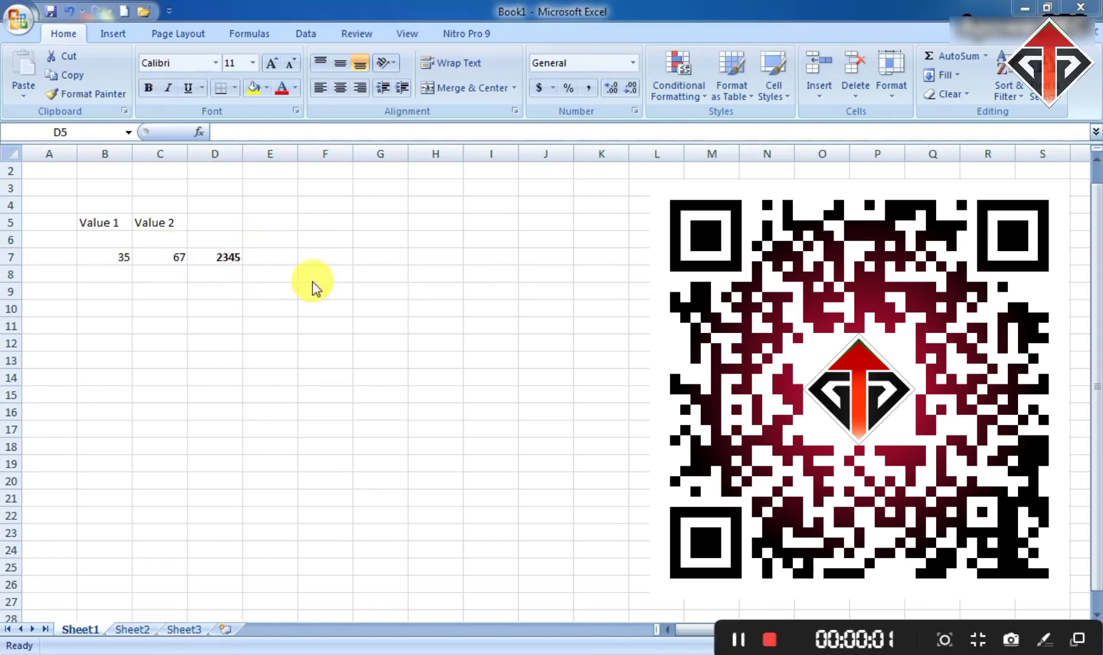
pyautogui.click(223, 259)
pyautogui.hotkey('ctrl', 'b')
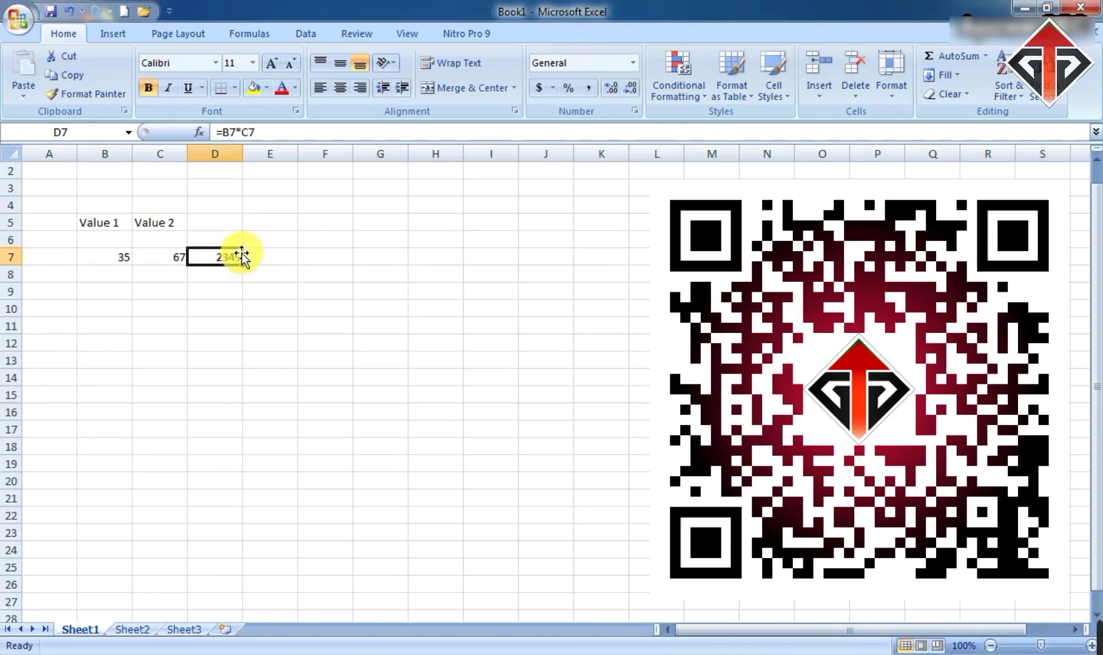
# Add header v3 in D5 and replace D7's product with the value 46.
pyautogui.write('=B7*C7')
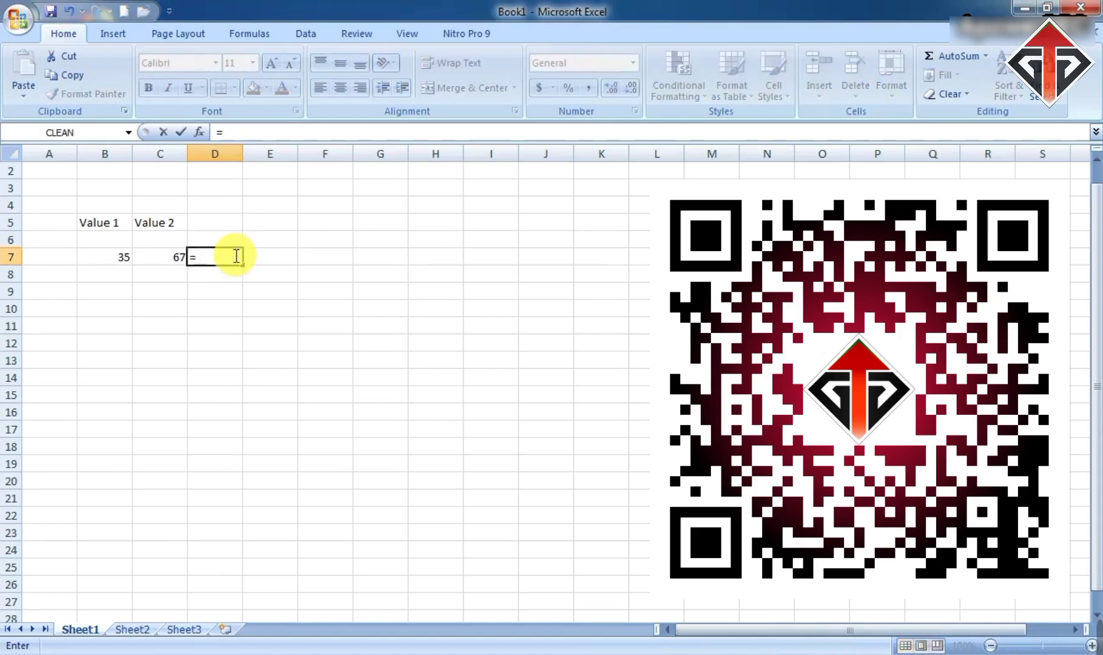
pyautogui.hotkey('ctrl', 'Return')
pyautogui.click(225, 235)
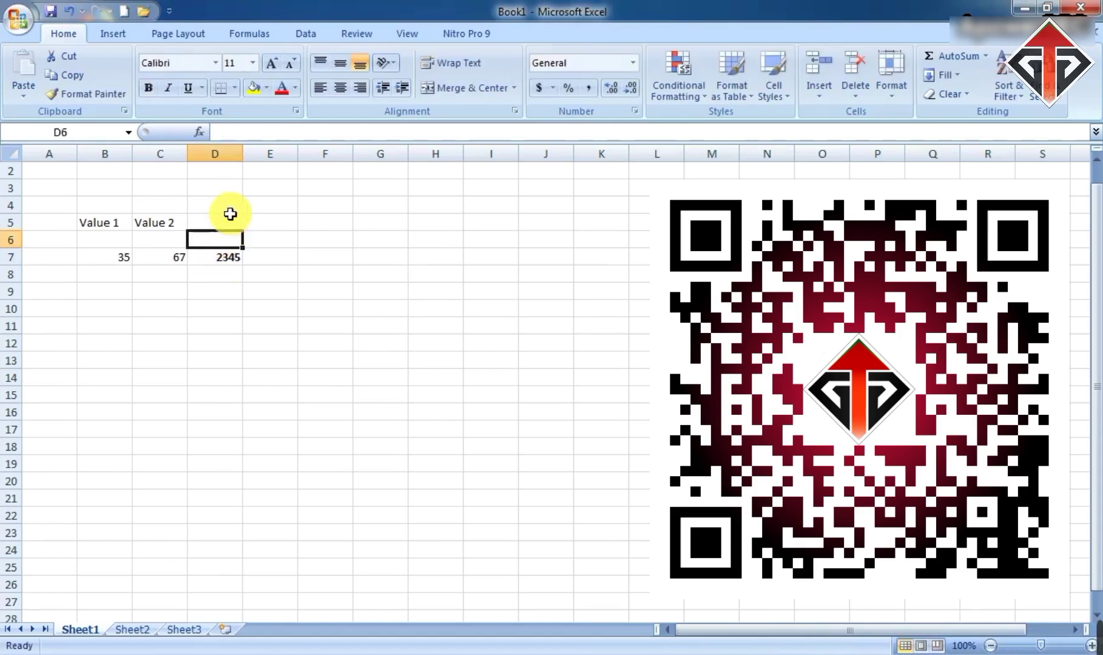
pyautogui.click(232, 219)
pyautogui.write('v3')
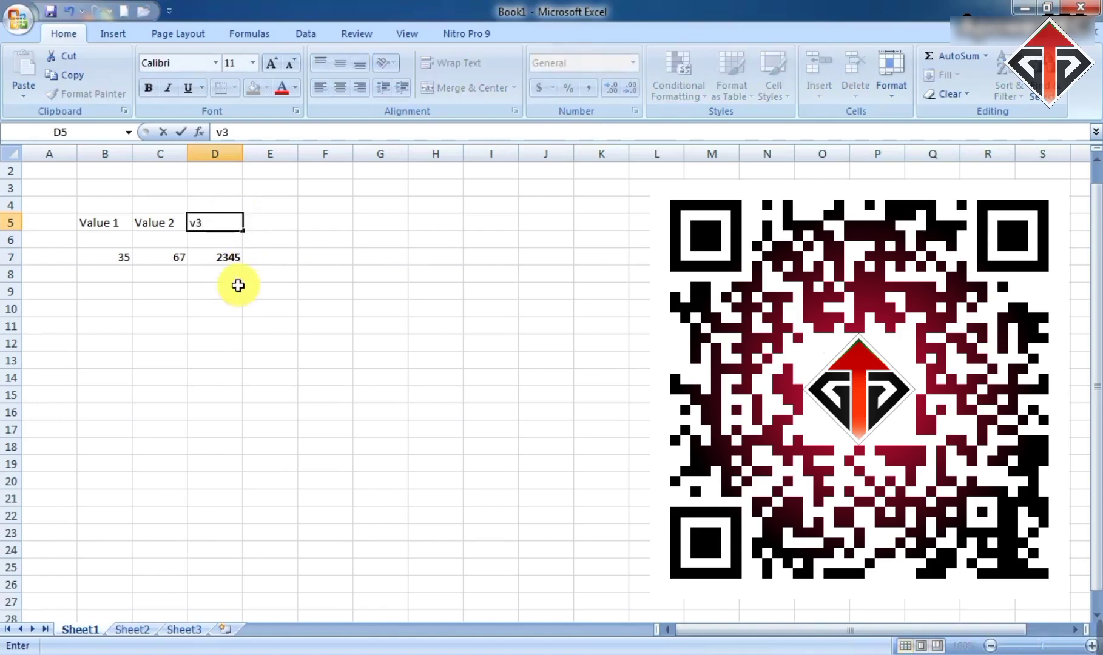
pyautogui.click(234, 276)
pyautogui.click(226, 255)
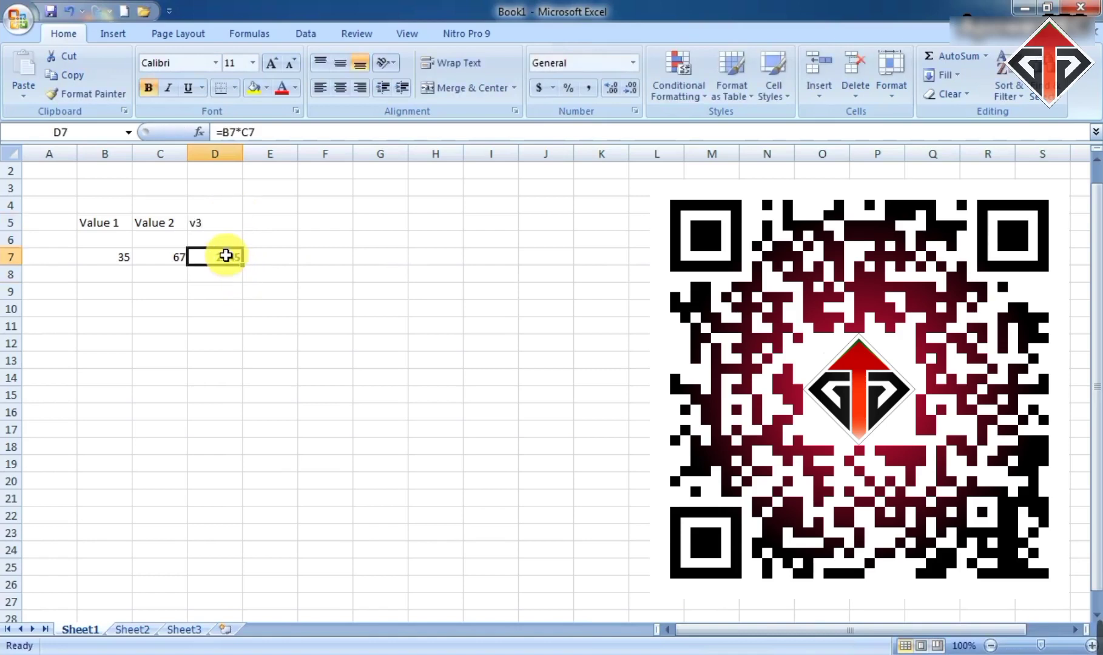
pyautogui.write('46')
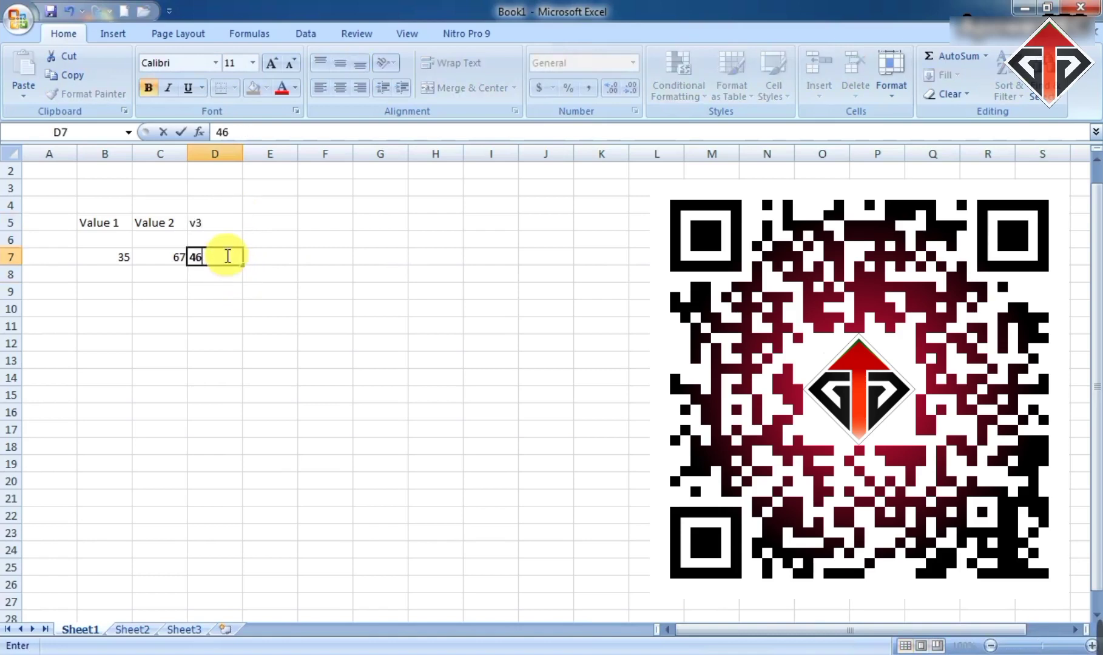
pyautogui.click(254, 304)
# Enter =B7*C7*D7 in E7, removing a doubled asterisk, to get 107870.
pyautogui.click(266, 257)
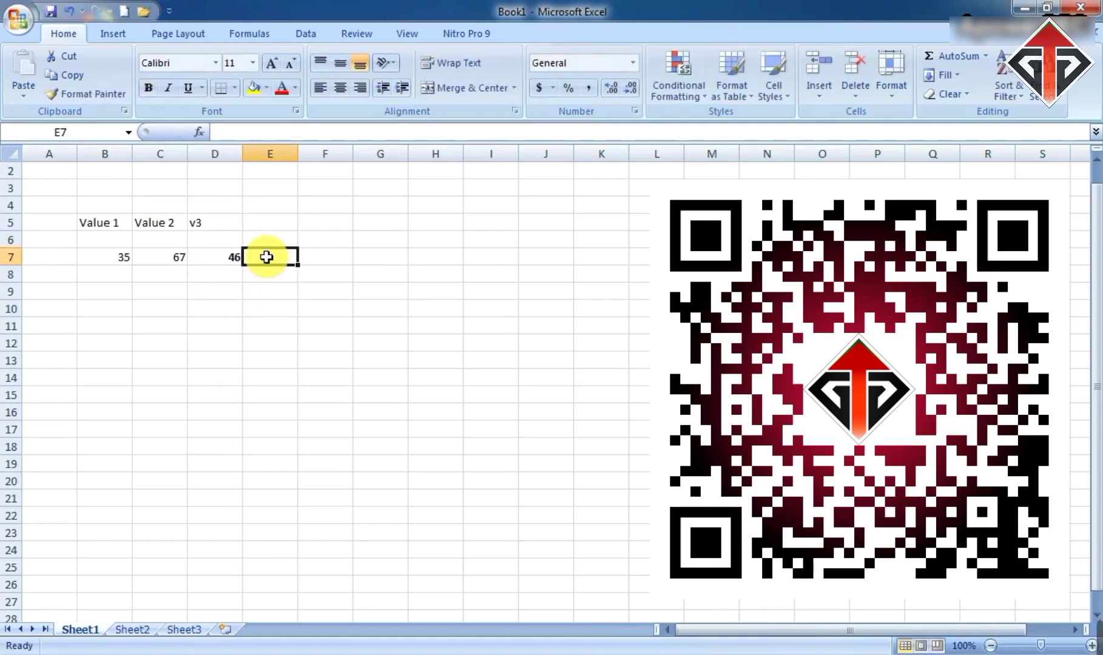
pyautogui.write('=')
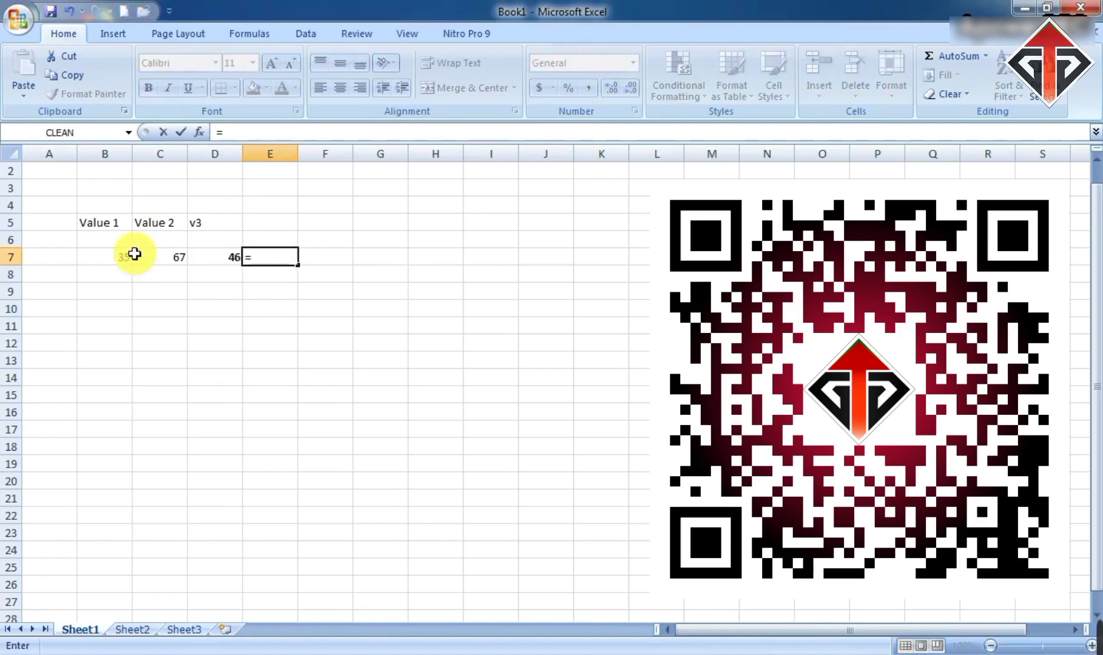
pyautogui.click(116, 256)
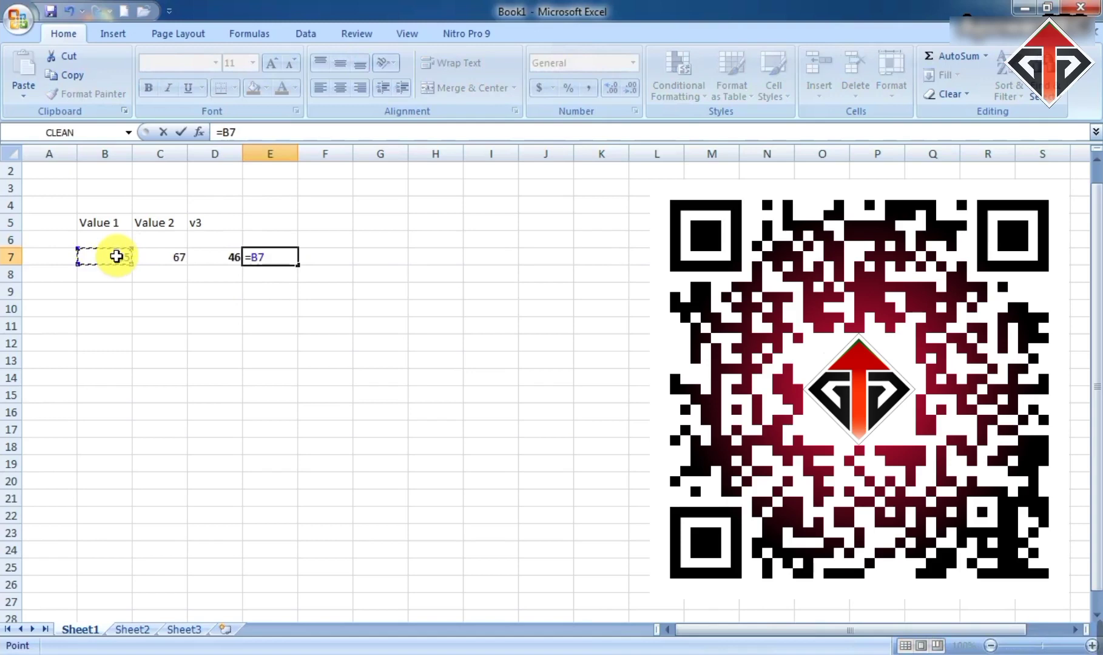
pyautogui.write('*')
pyautogui.click(182, 263)
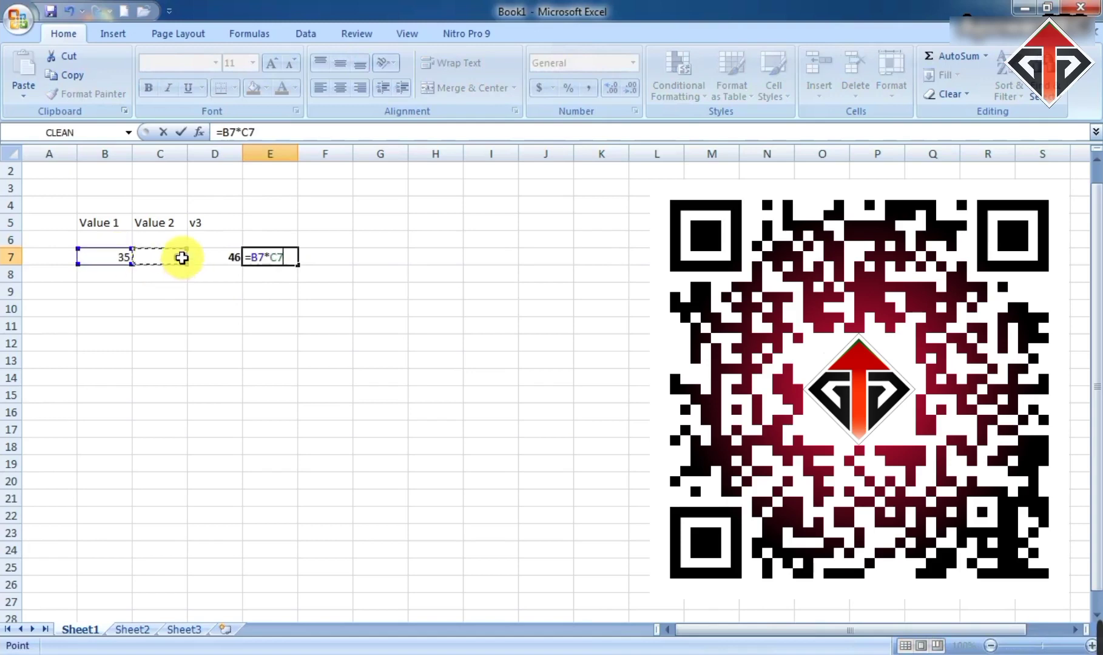
pyautogui.write('*')
pyautogui.write('(')
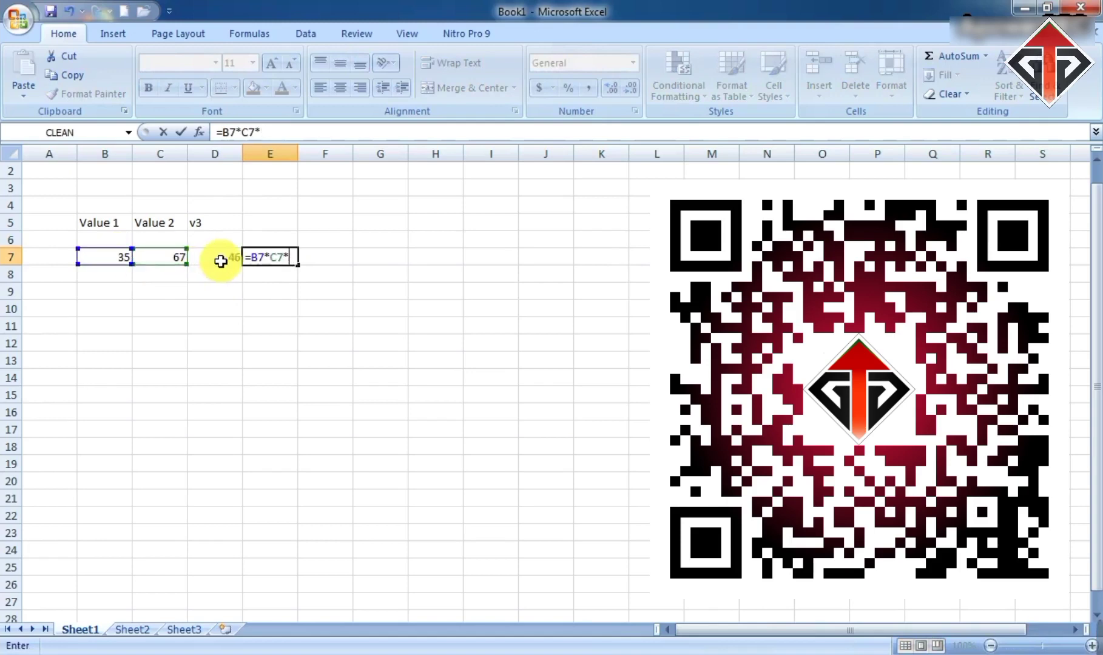
pyautogui.write('*')
pyautogui.click(221, 259)
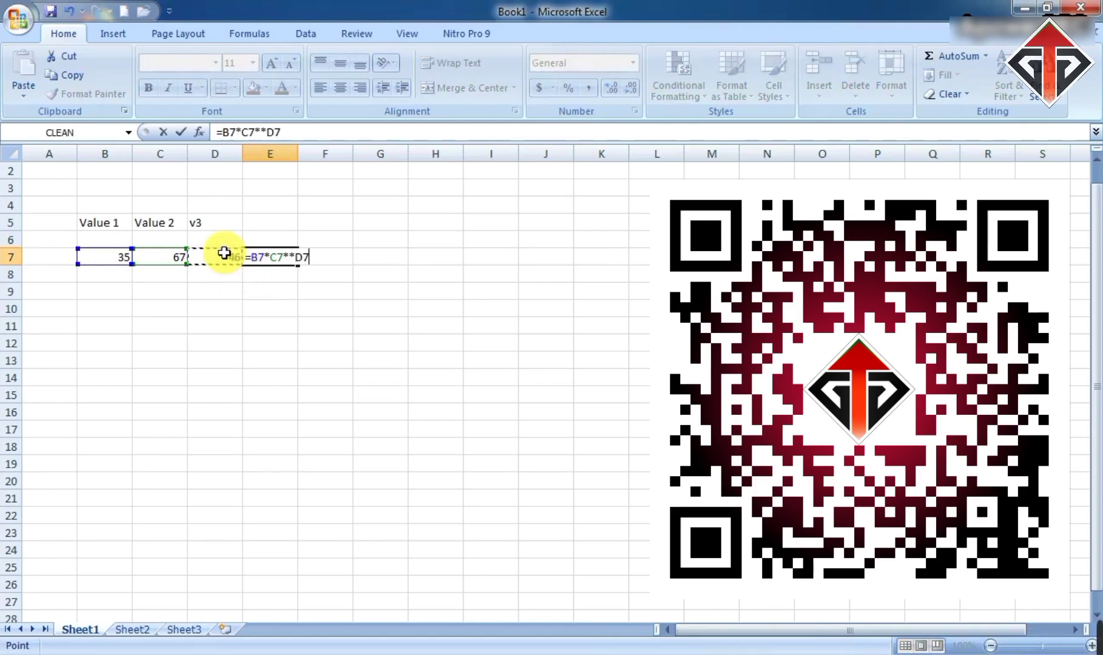
pyautogui.click(291, 258)
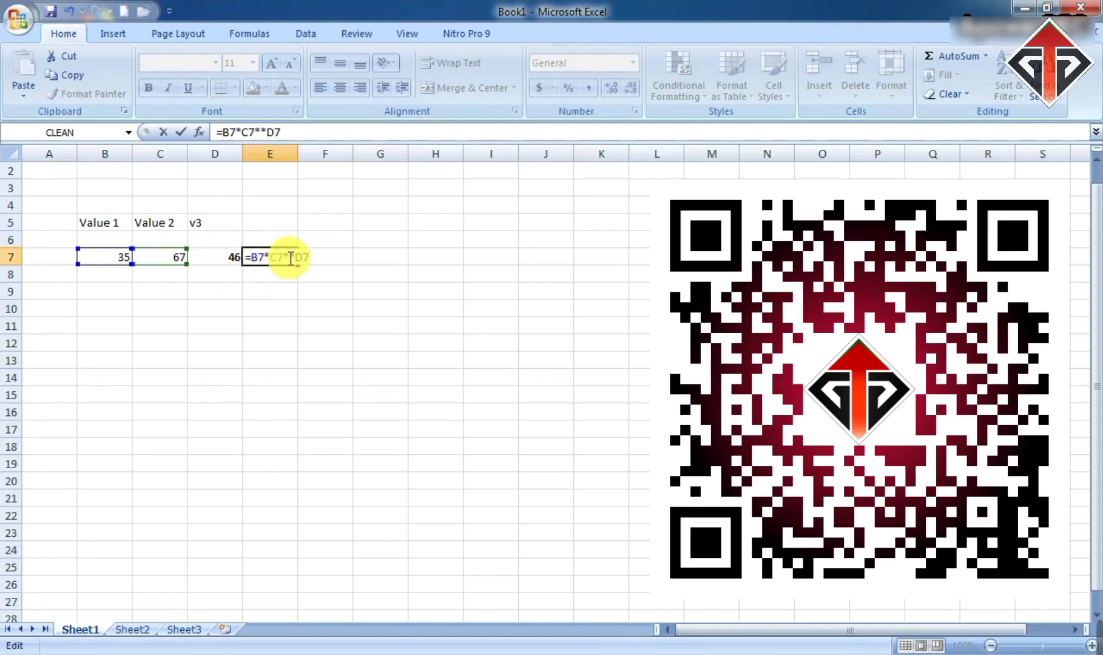
pyautogui.press('BackSpace')
pyautogui.press('Return')
pyautogui.click(309, 306)
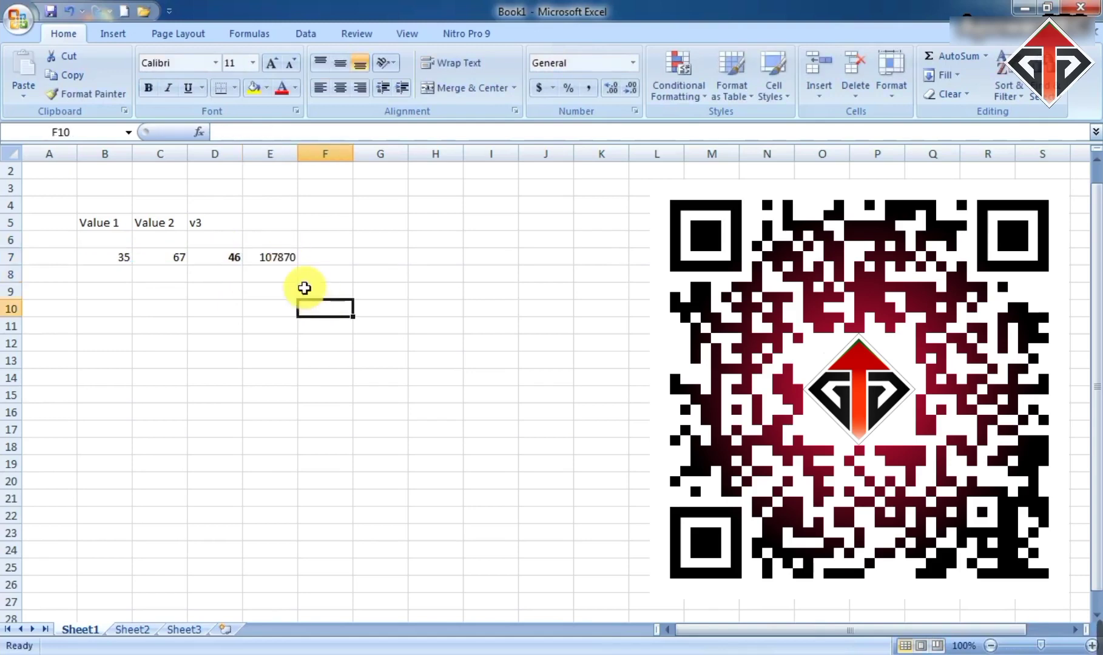
pyautogui.click(286, 256)
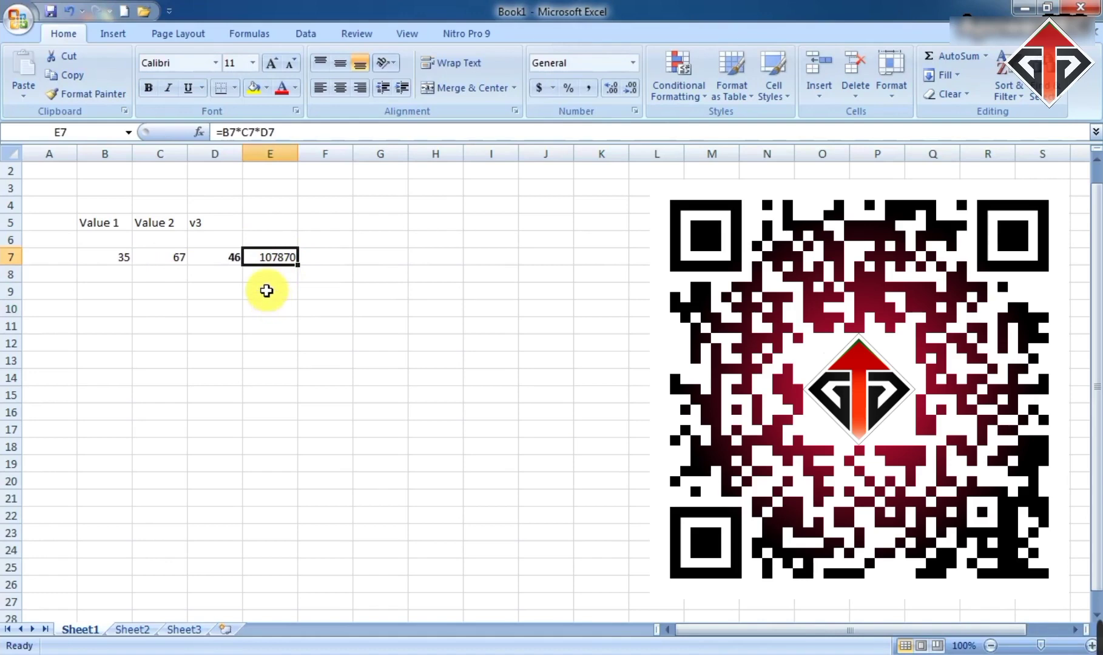
# Clear the product formula in E7 and the v3 header and values in column D.
pyautogui.press('Delete')
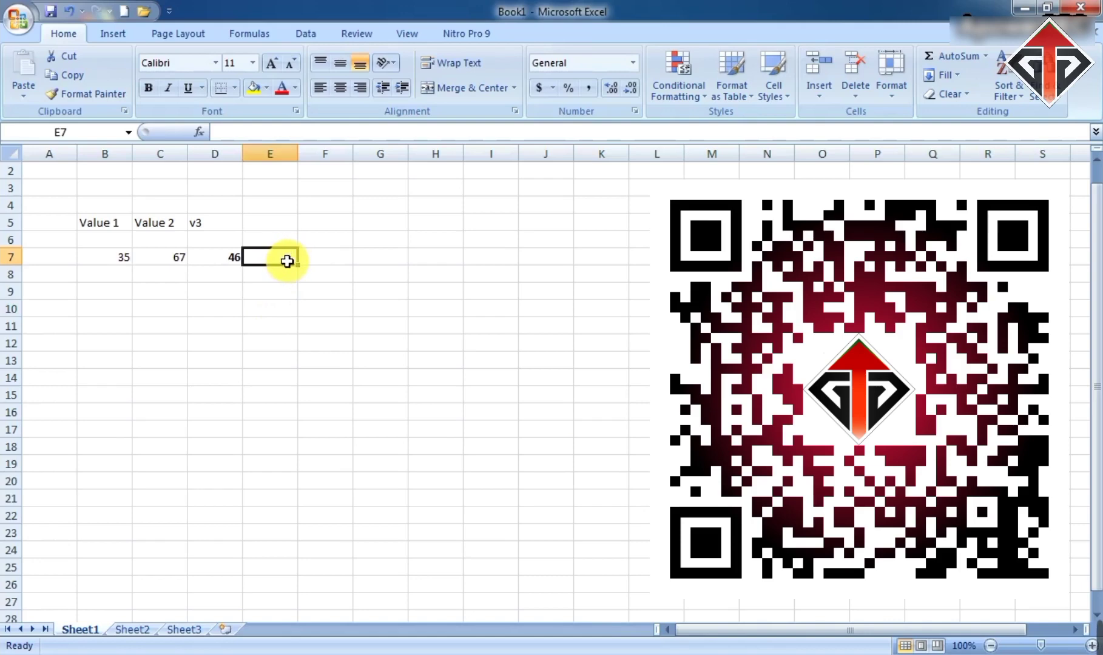
pyautogui.moveTo(213, 223); pyautogui.dragTo(213, 268)
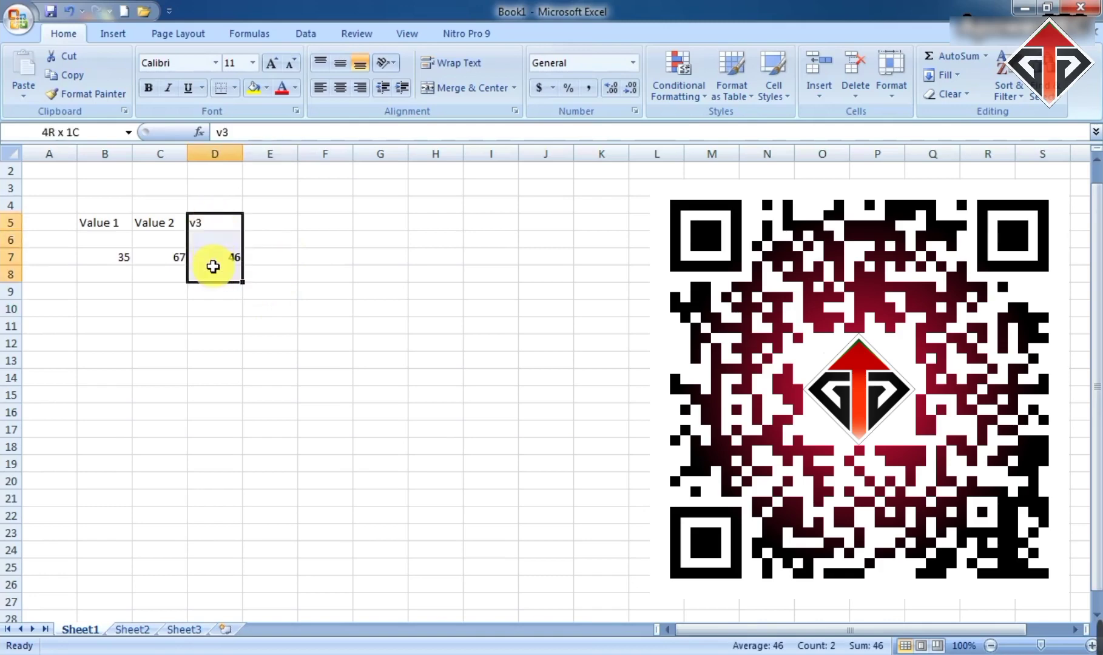
pyautogui.press('Delete')
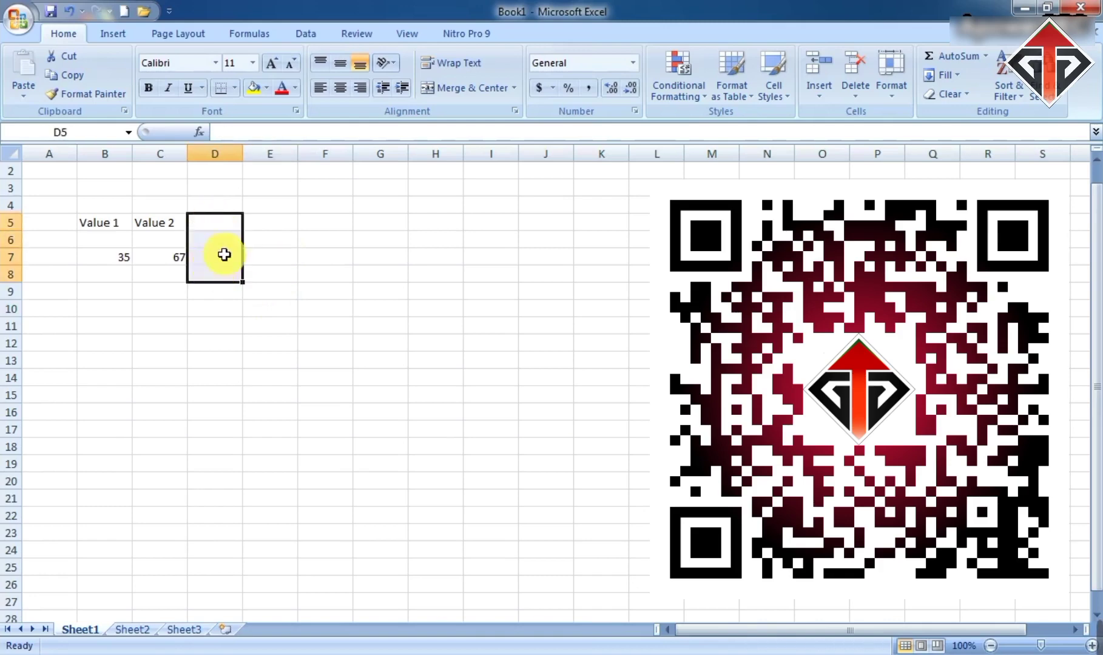
# Enter =C7/B7 in D7 so it shows 1.914286, then select column D.
pyautogui.click(224, 255)
pyautogui.write('=')
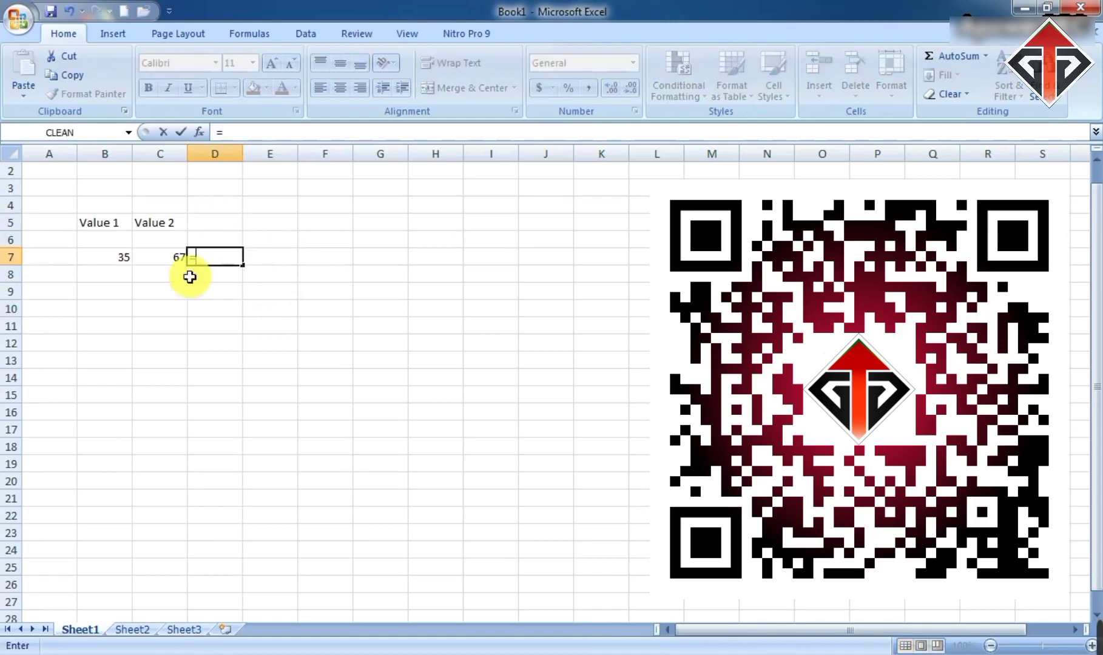
pyautogui.click(156, 255)
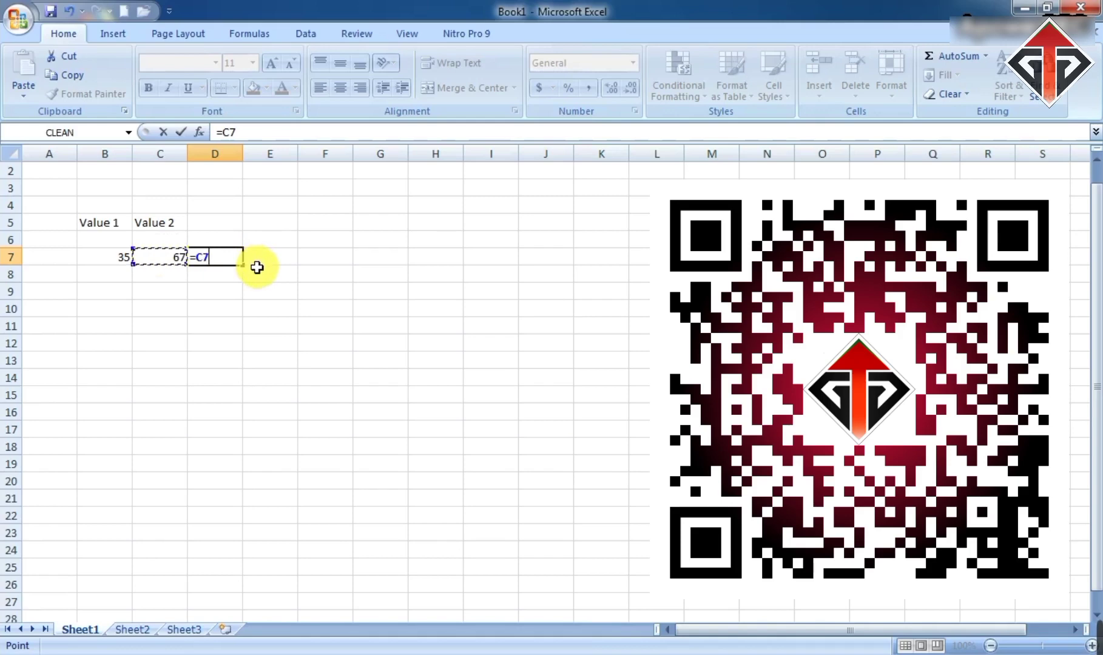
pyautogui.write('/')
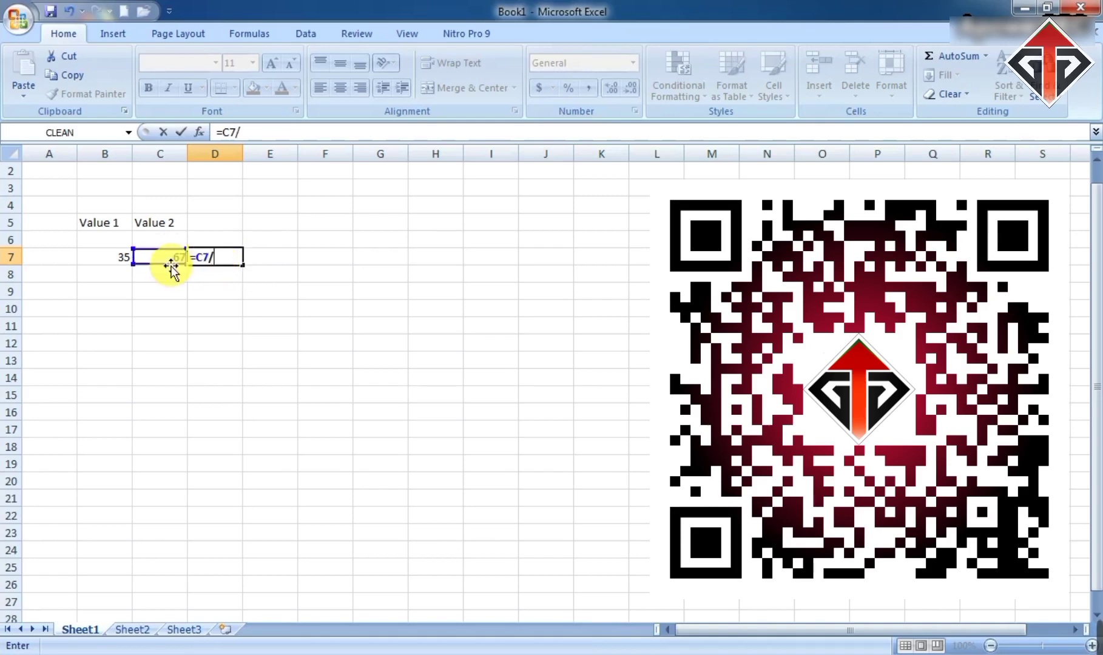
pyautogui.click(129, 255)
pyautogui.press('Return')
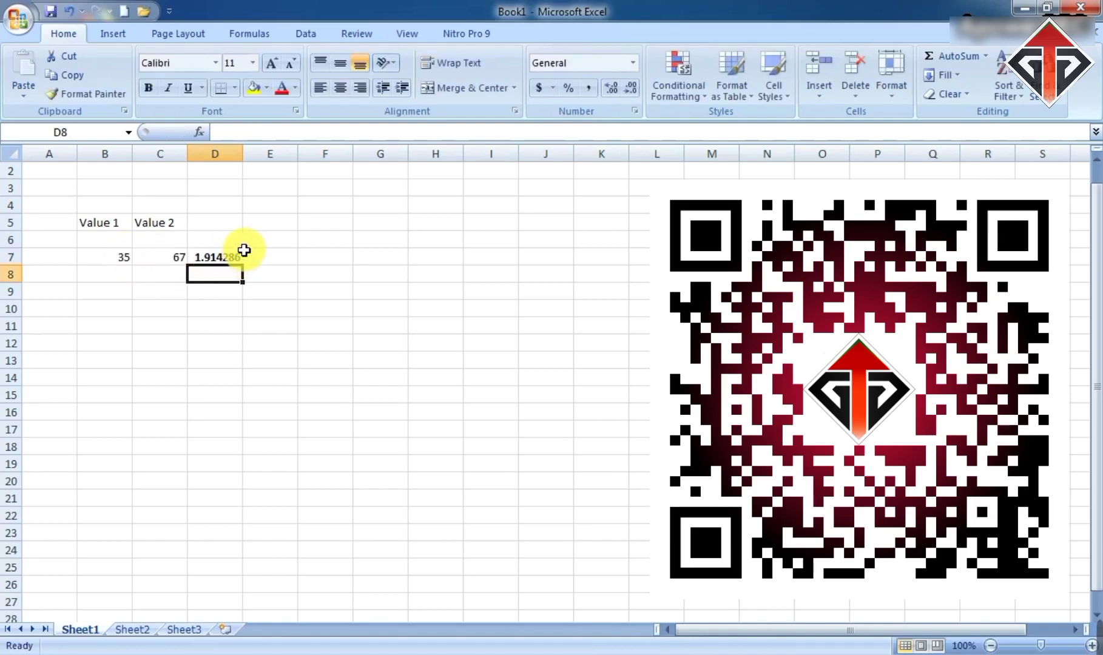
pyautogui.click(233, 254)
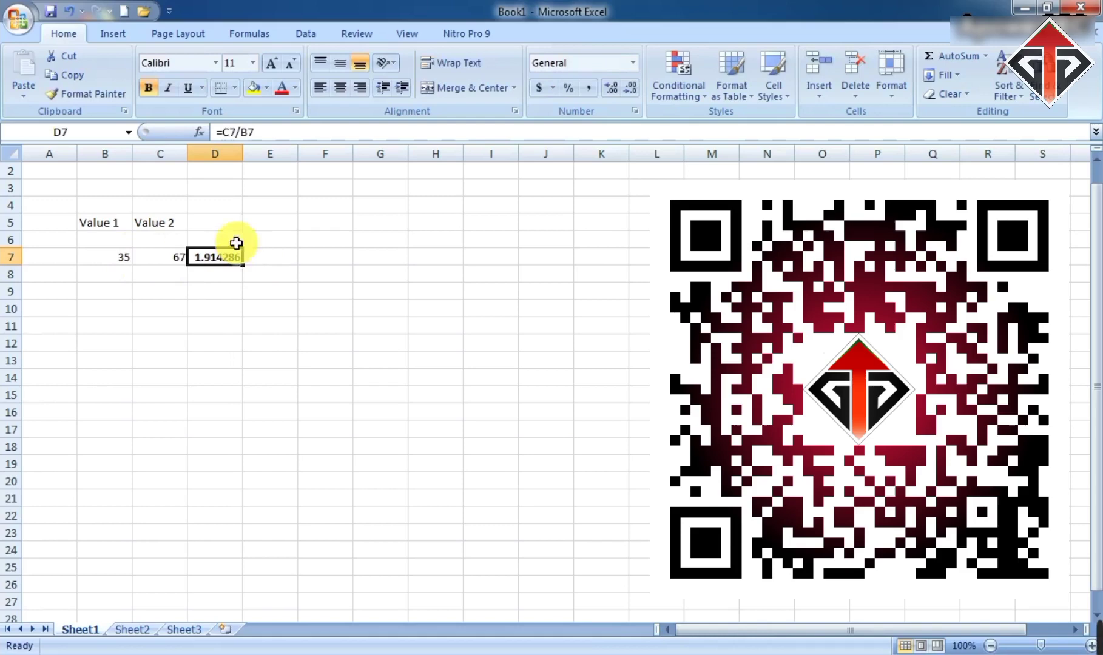
pyautogui.click(227, 152)
# Clear the values and division result from B7:D7.
pyautogui.click(211, 279)
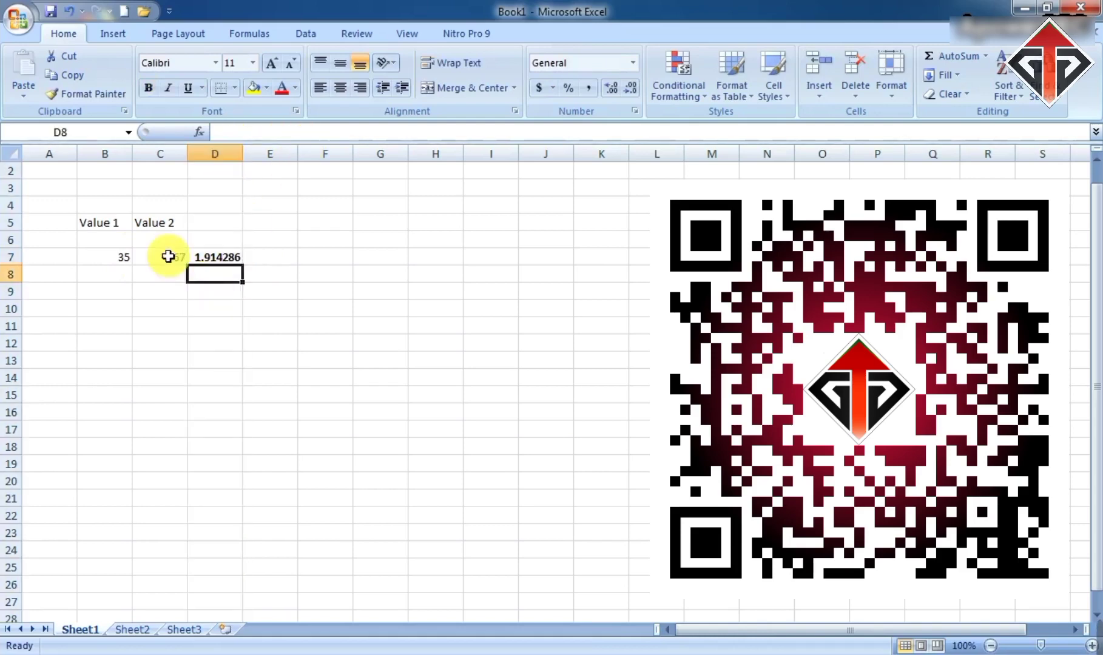
pyautogui.moveTo(102, 223); pyautogui.dragTo(224, 265)
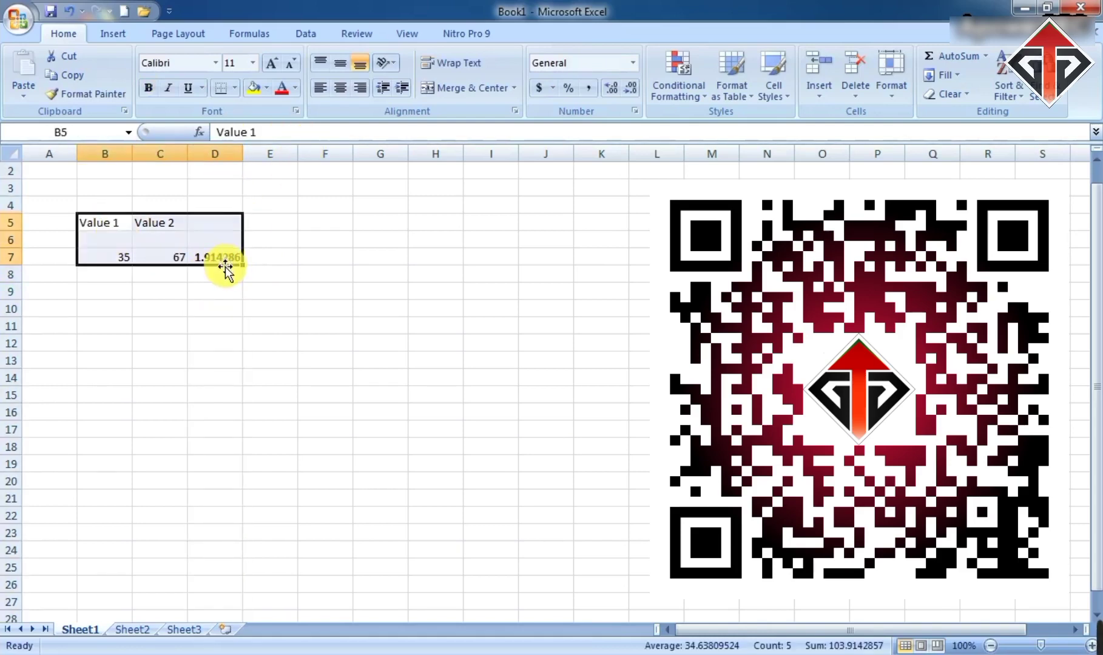
pyautogui.click(227, 274)
pyautogui.moveTo(103, 258); pyautogui.dragTo(206, 267)
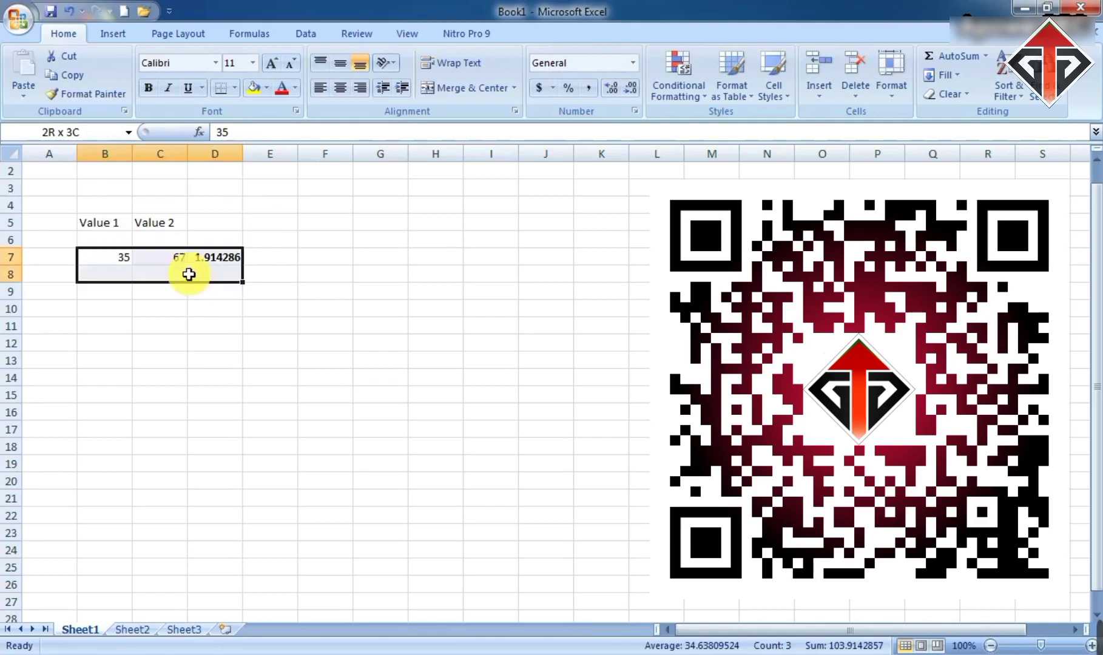
pyautogui.press('Delete')
pyautogui.click(225, 274)
# Enter 500 as Value 1 in B7 and 800 as Value 2 in C7.
pyautogui.click(115, 258)
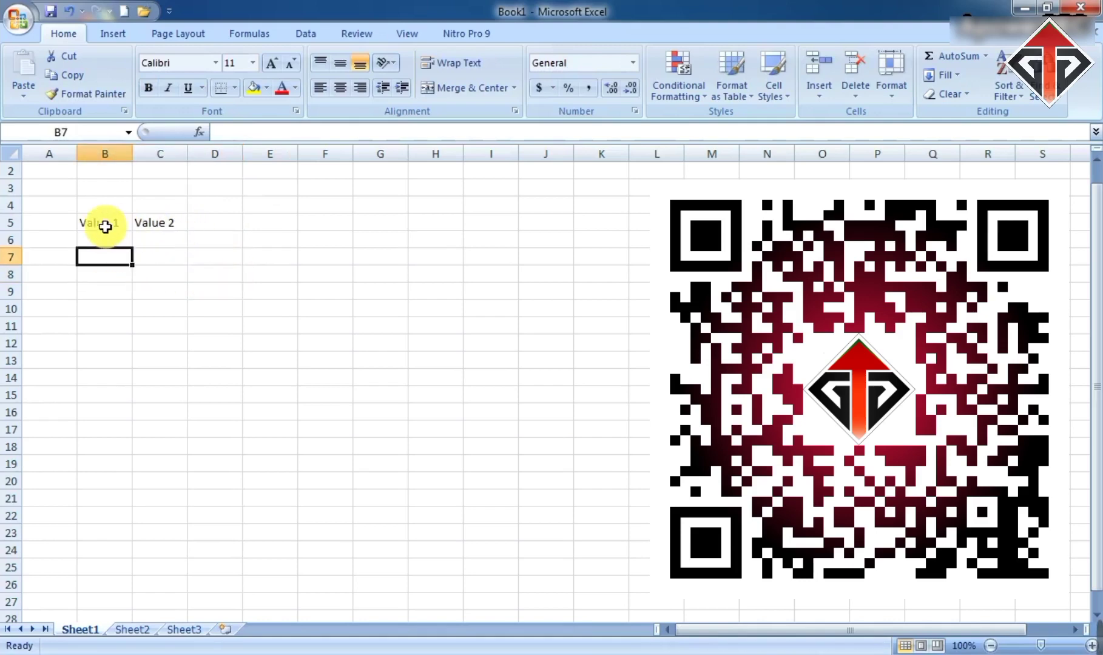
pyautogui.write('500')
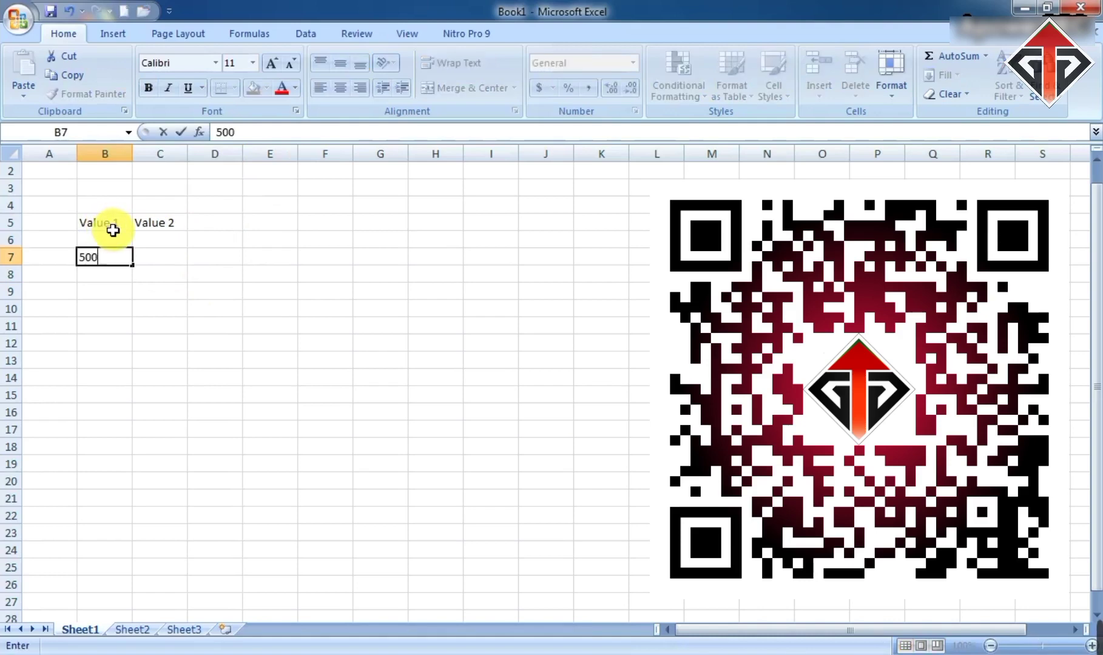
pyautogui.moveTo(169, 268); pyautogui.dragTo(167, 256)
pyautogui.click(165, 258)
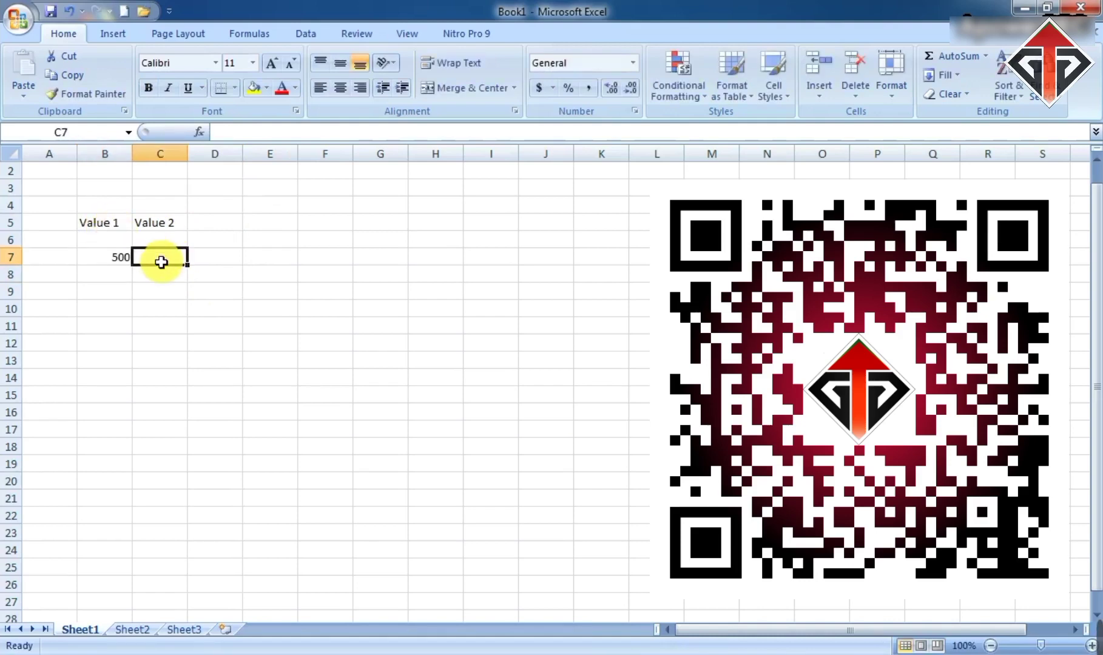
pyautogui.write('800')
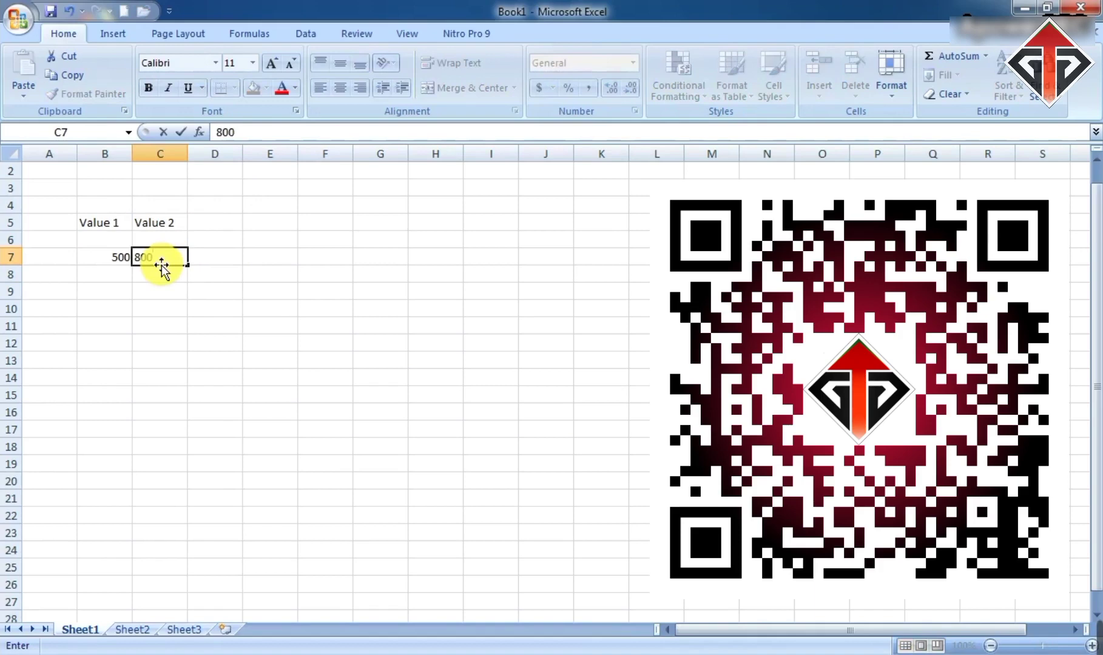
pyautogui.click(246, 291)
pyautogui.click(173, 259)
pyautogui.click(121, 261)
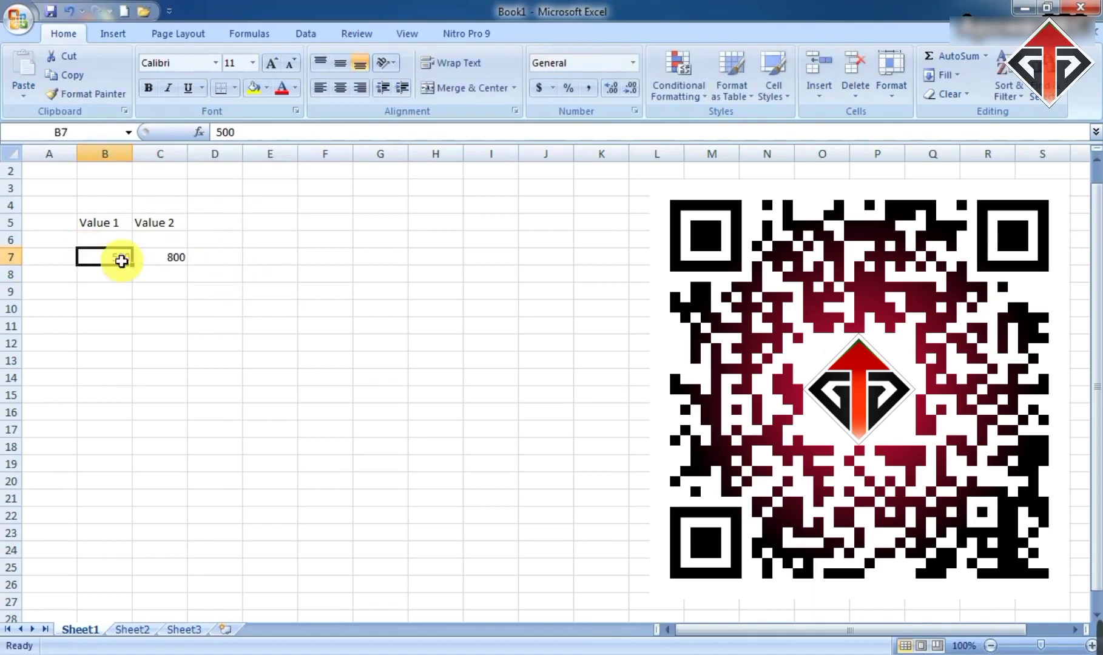
pyautogui.click(154, 258)
pyautogui.click(227, 252)
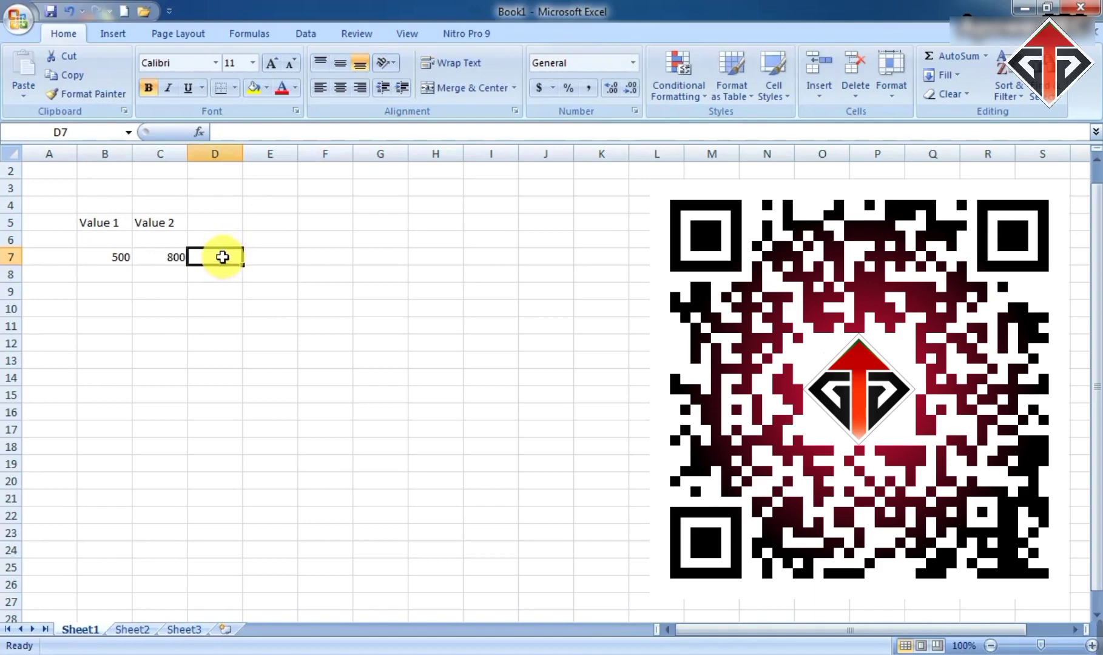
# Enter the formula =B7/C7% in D7, giving 62.5.
pyautogui.write('=')
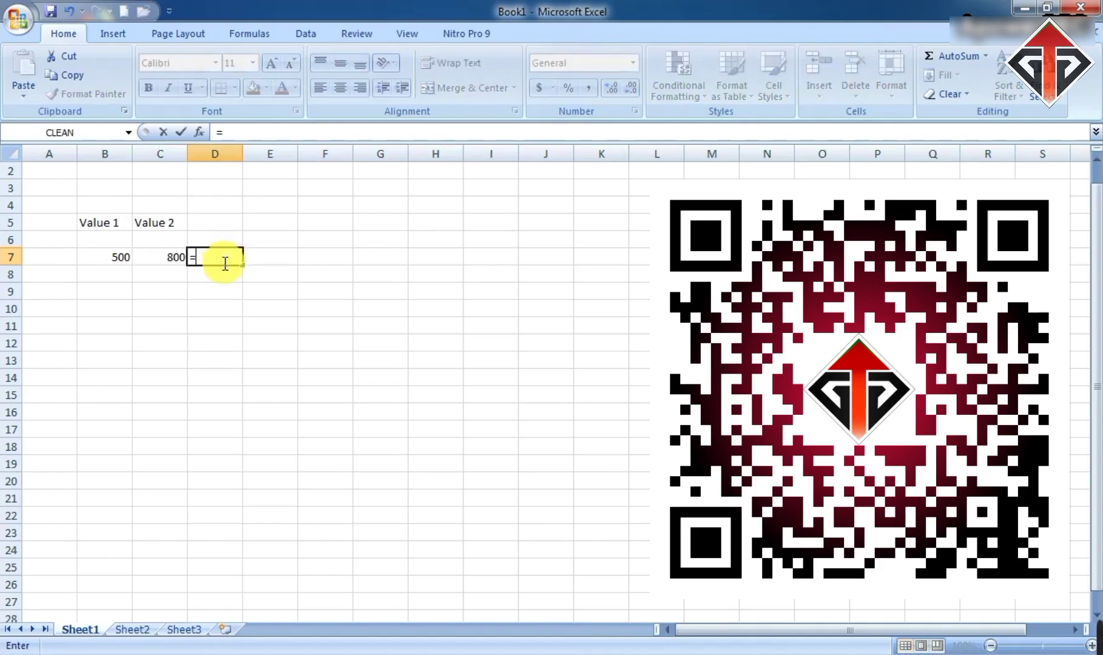
pyautogui.click(112, 257)
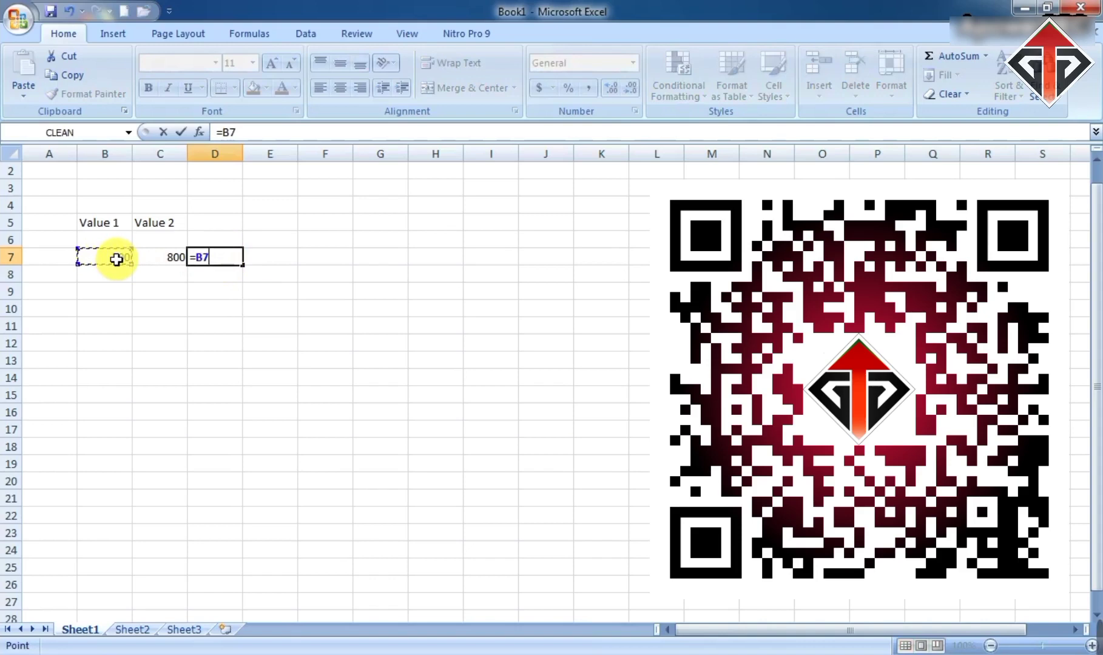
pyautogui.write('/')
pyautogui.click(157, 258)
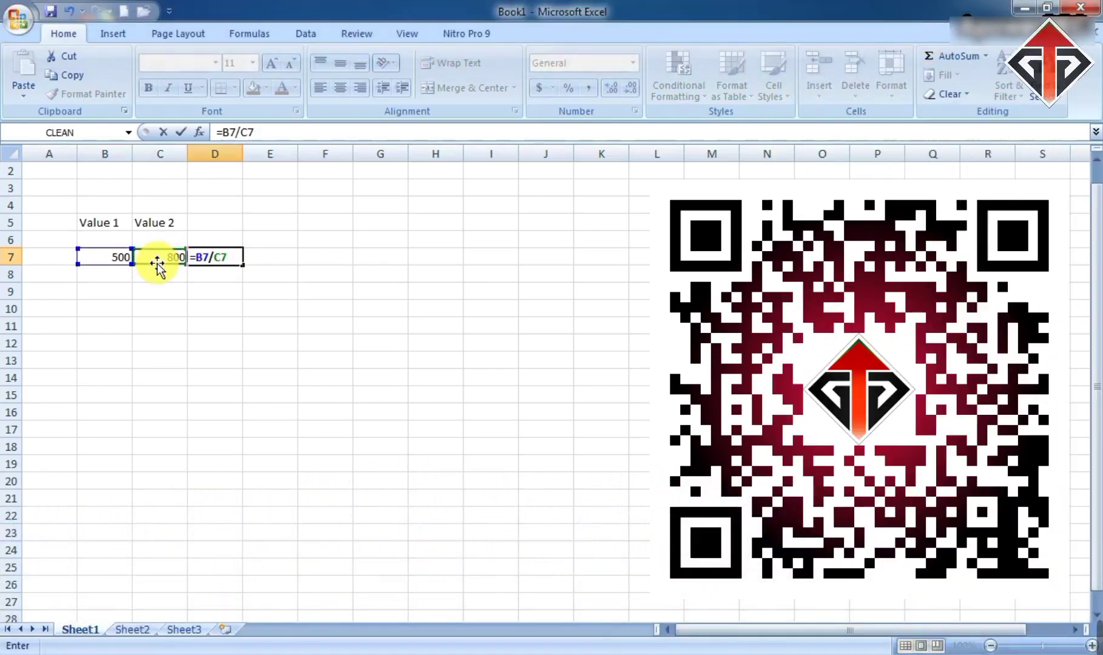
pyautogui.write('%')
pyautogui.press('Return')
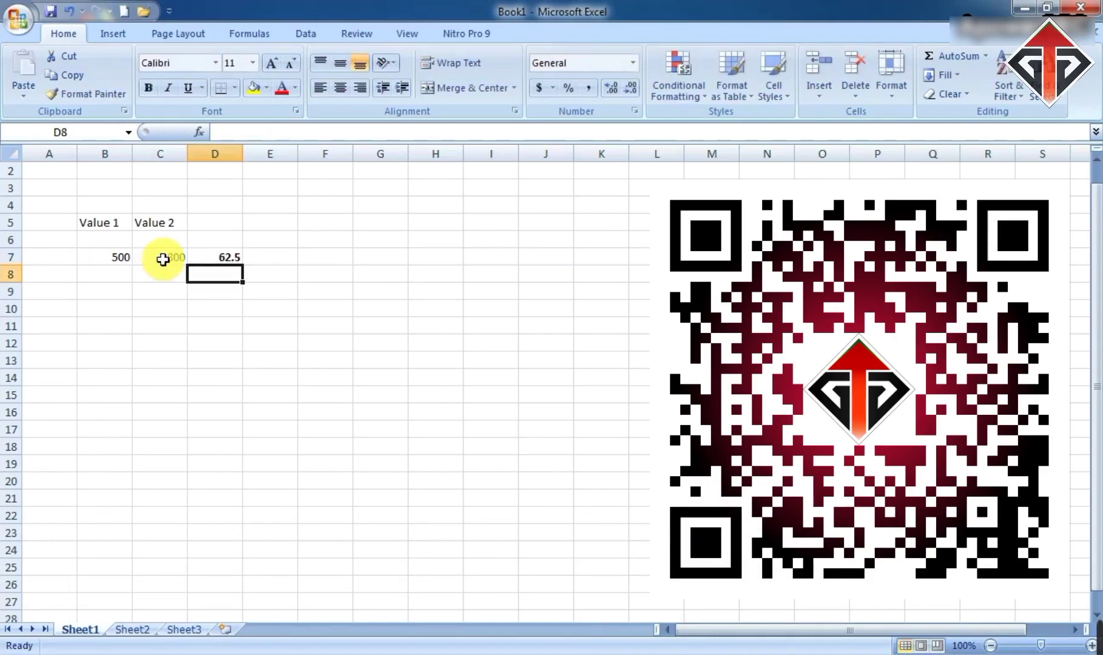
pyautogui.click(218, 260)
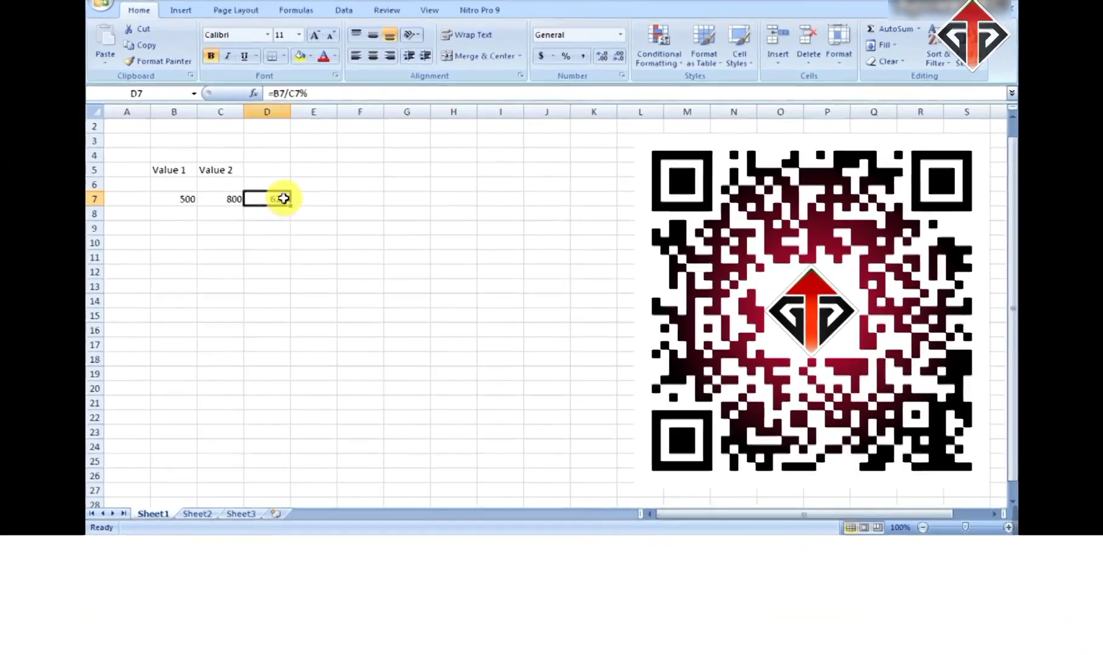